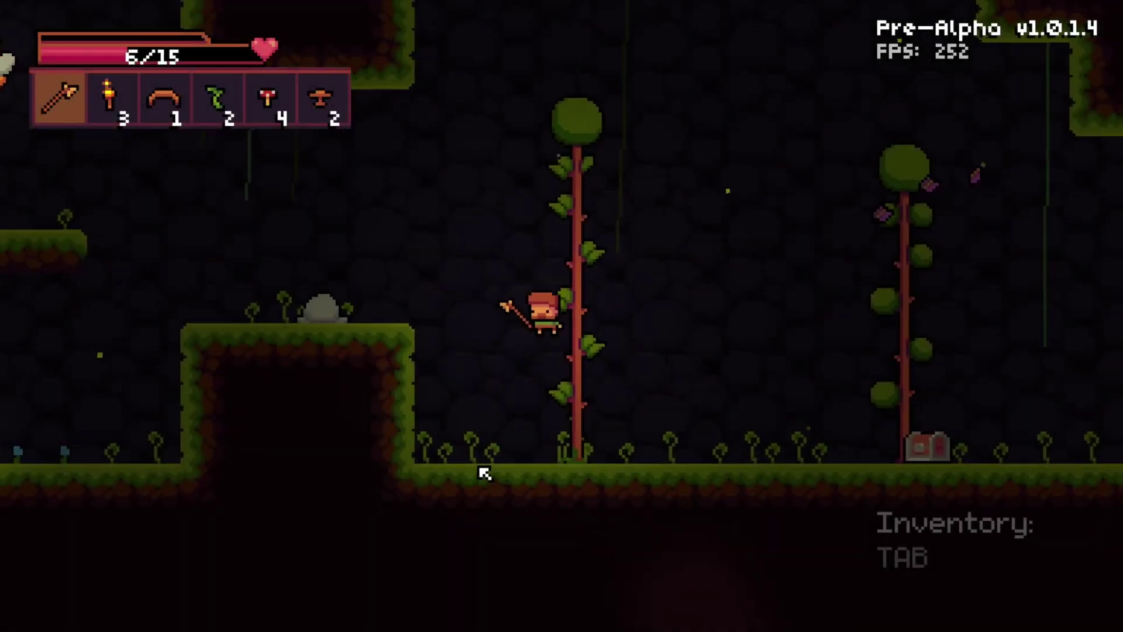
# Move the character through the cave until the giant segmented worm bursts from the floor
pyautogui.press('space')
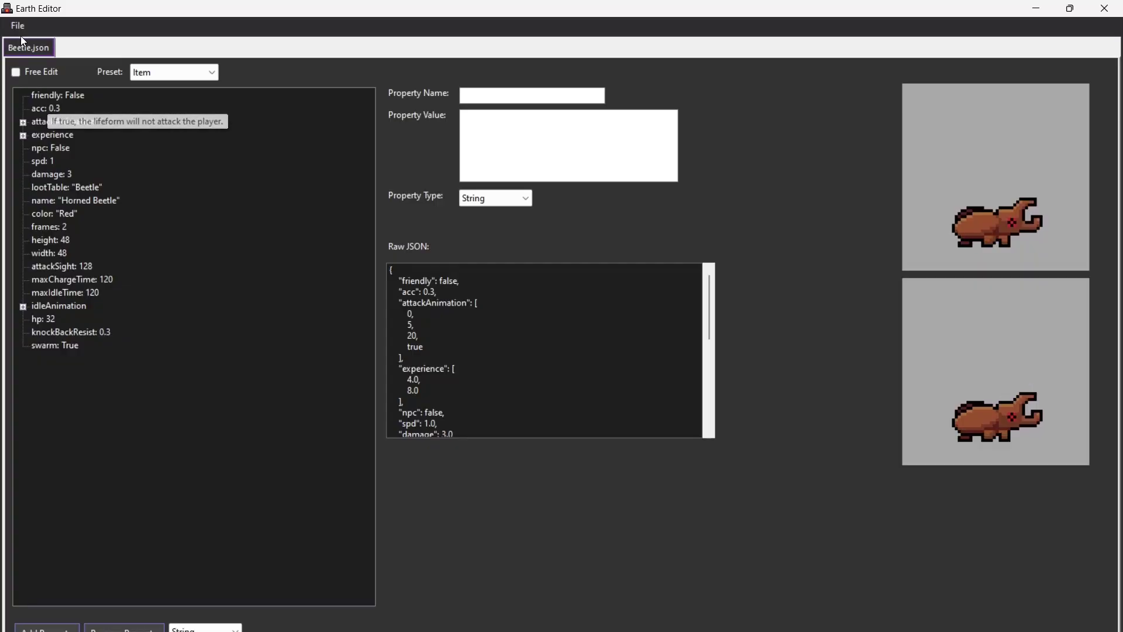
pyautogui.click(17, 26)
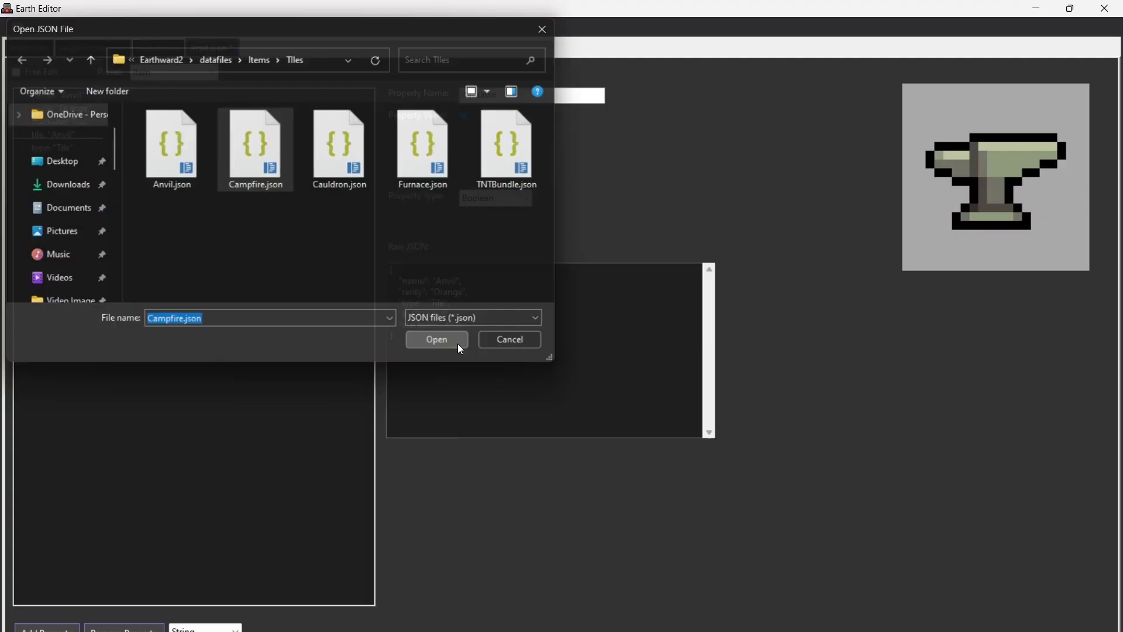
# Open Campfire.json and inspect its name and rarity properties, listing the possible rarity values
pyautogui.click(457, 343)
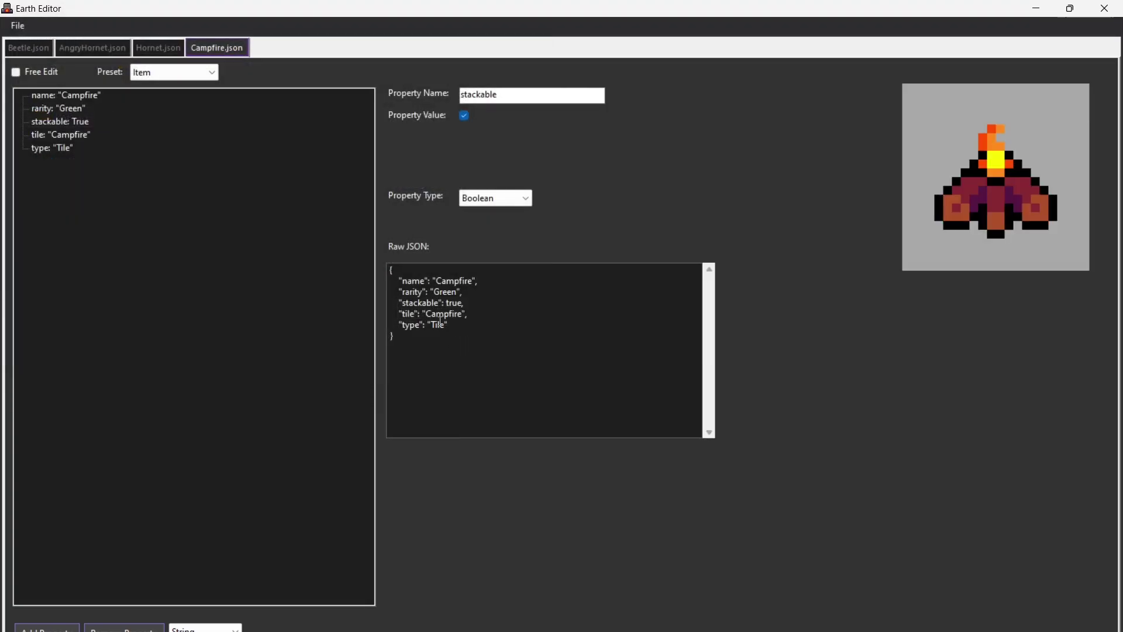
pyautogui.click(65, 96)
pyautogui.click(59, 108)
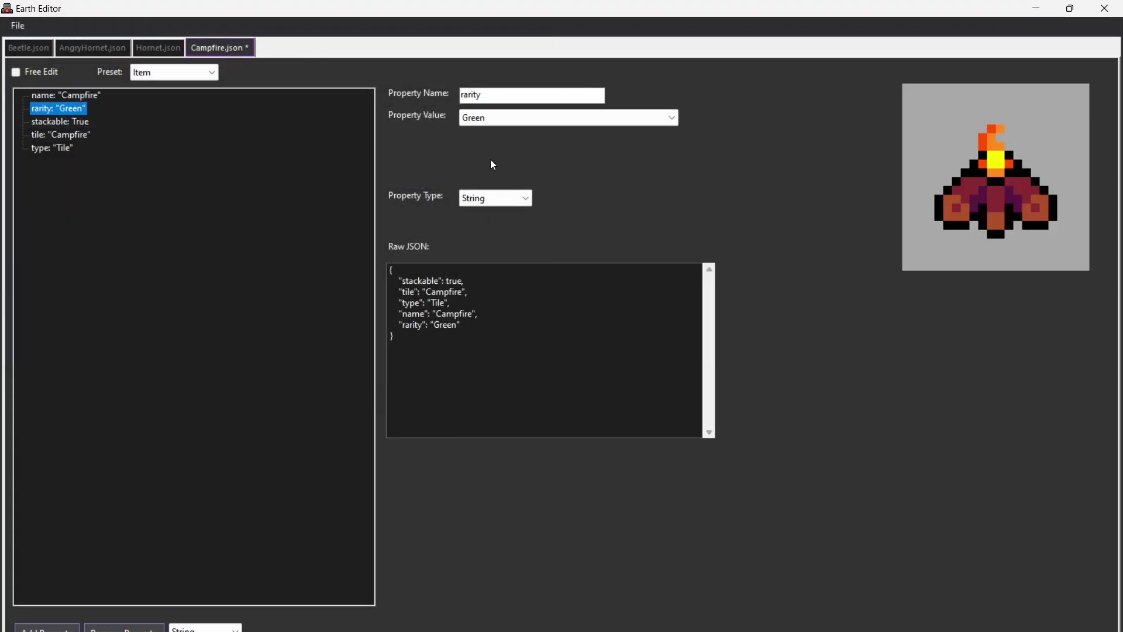
pyautogui.click(484, 120)
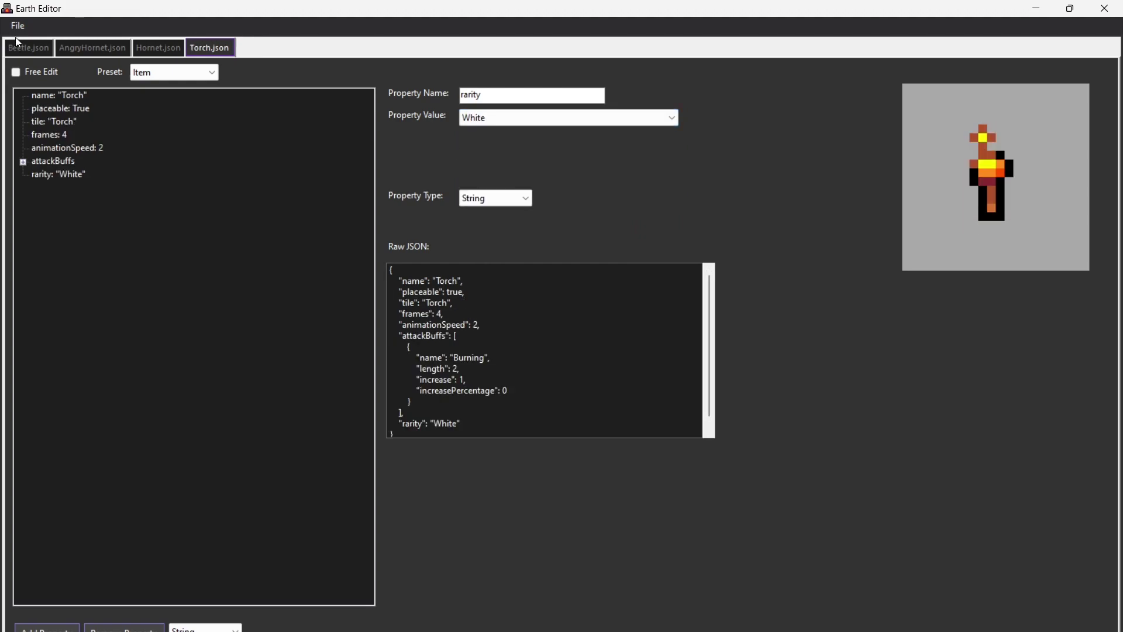
# Open the IronPickaxe.json item file through File > Open Item
pyautogui.click(18, 26)
pyautogui.click(36, 60)
pyautogui.scroll(-2, 373, 223)
pyautogui.doubleClick(406, 170)
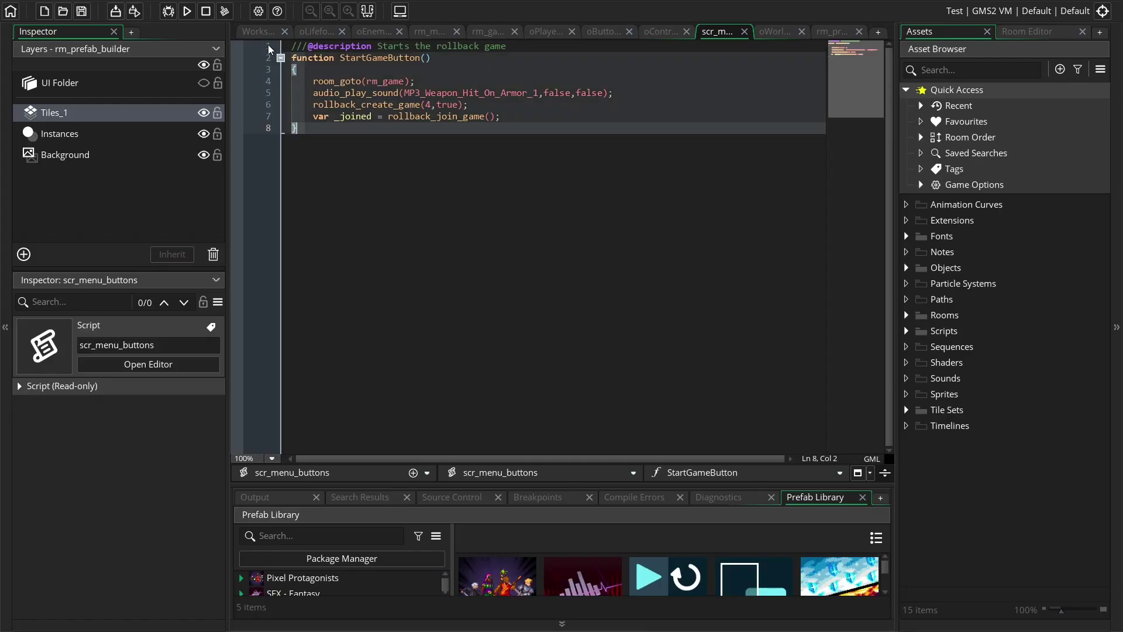
# Cycle the open editors with Ctrl+Tab until the rm_game room editor shows
pyautogui.hotkey('ctrl', 'Tab')
pyautogui.hotkey('ctrl', 'Tab')
pyautogui.hotkey('ctrl', 'Tab')
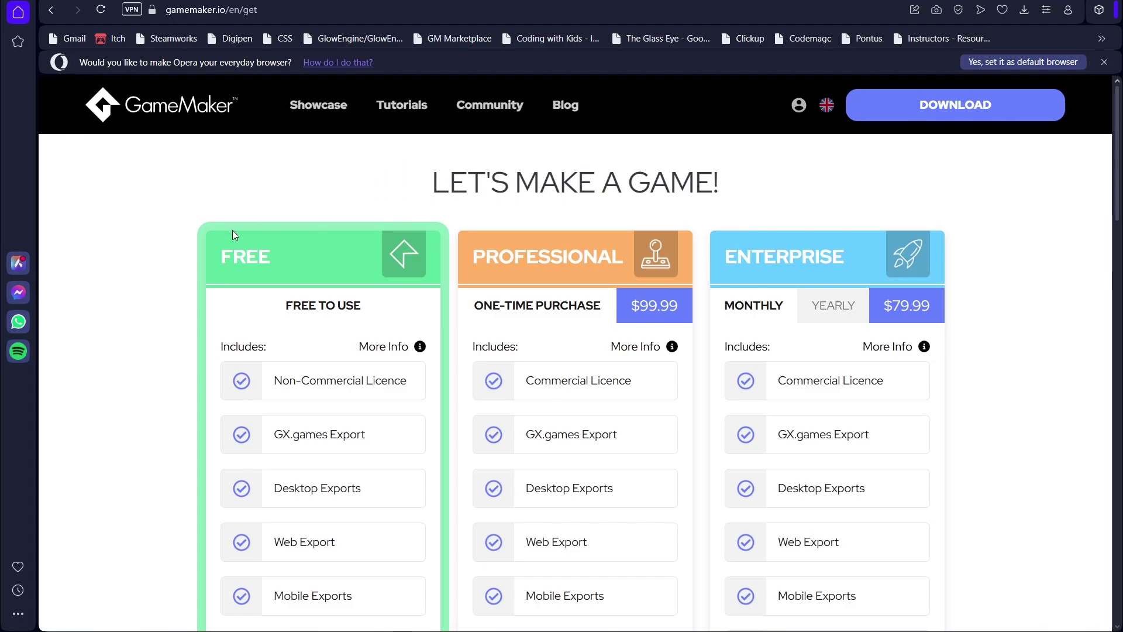
# Scroll through the gamemaker.io pricing page and the free asset bundles page
pyautogui.scroll(-1, 170, 228)
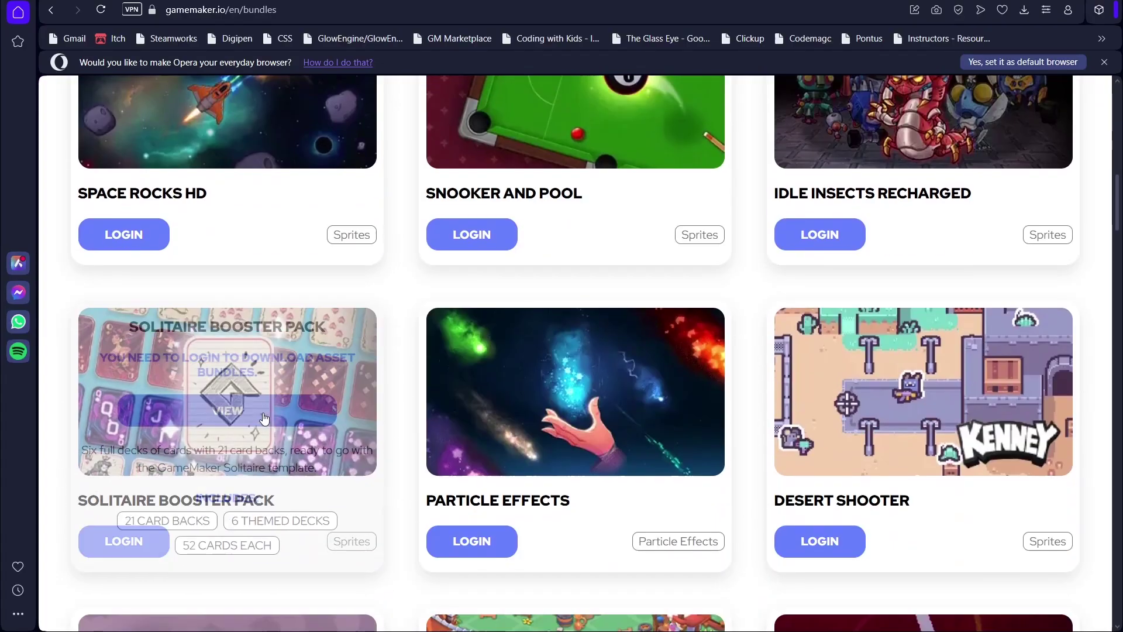
pyautogui.scroll(-4, 360, 396)
pyautogui.scroll(-6, 672, 310)
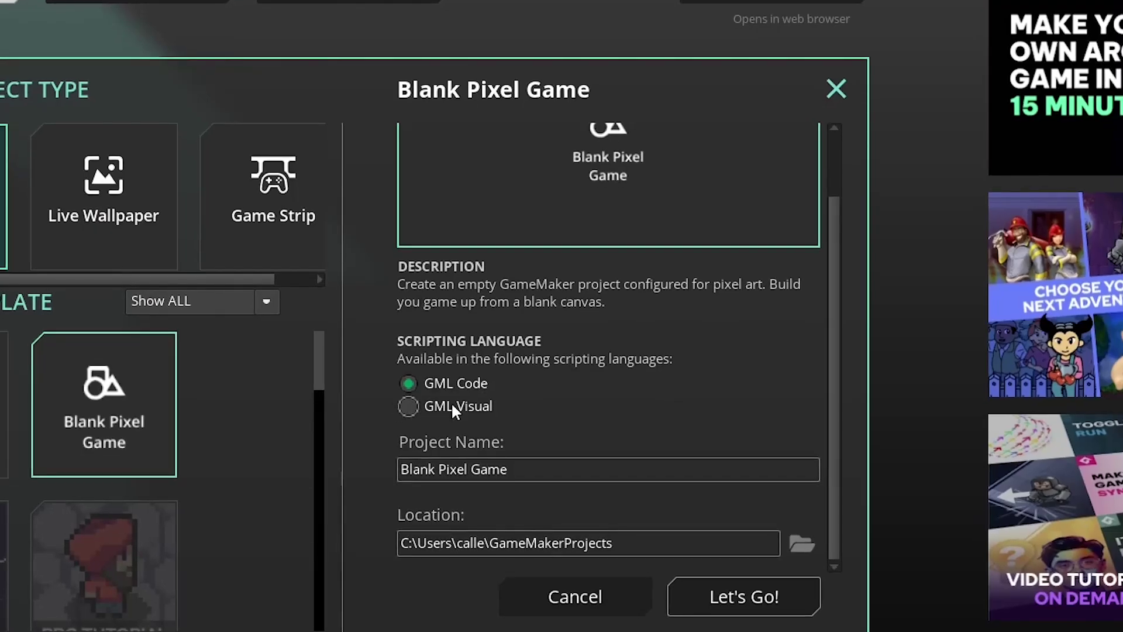
# Choose GML Visual for the project and name the Assign Variable block's variable HitStren
pyautogui.click(452, 405)
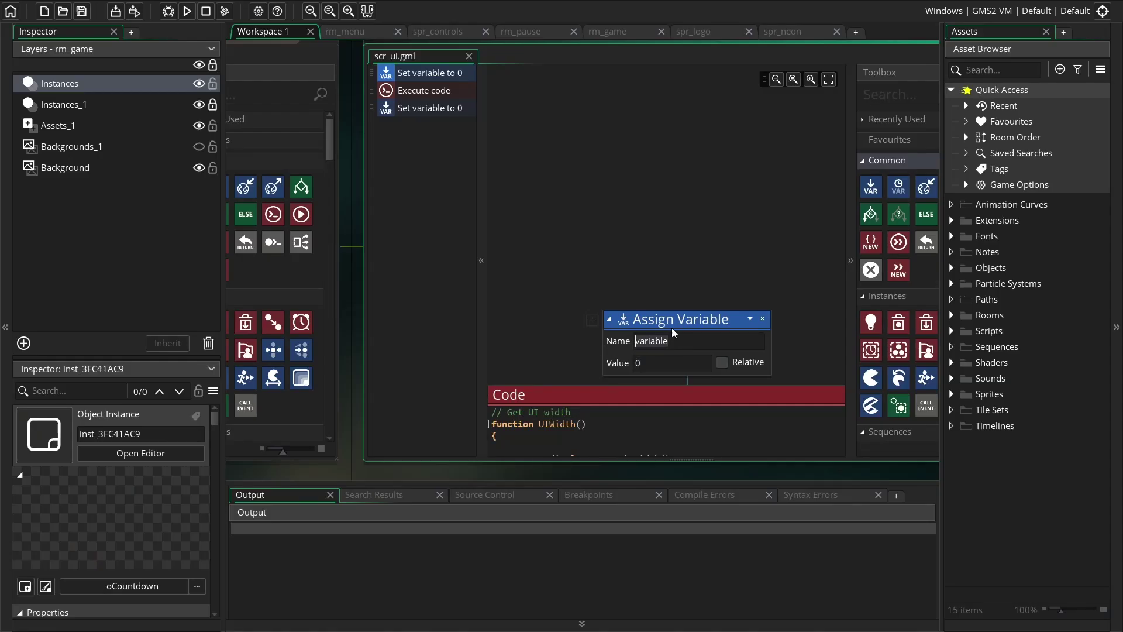
pyautogui.write('tStren')
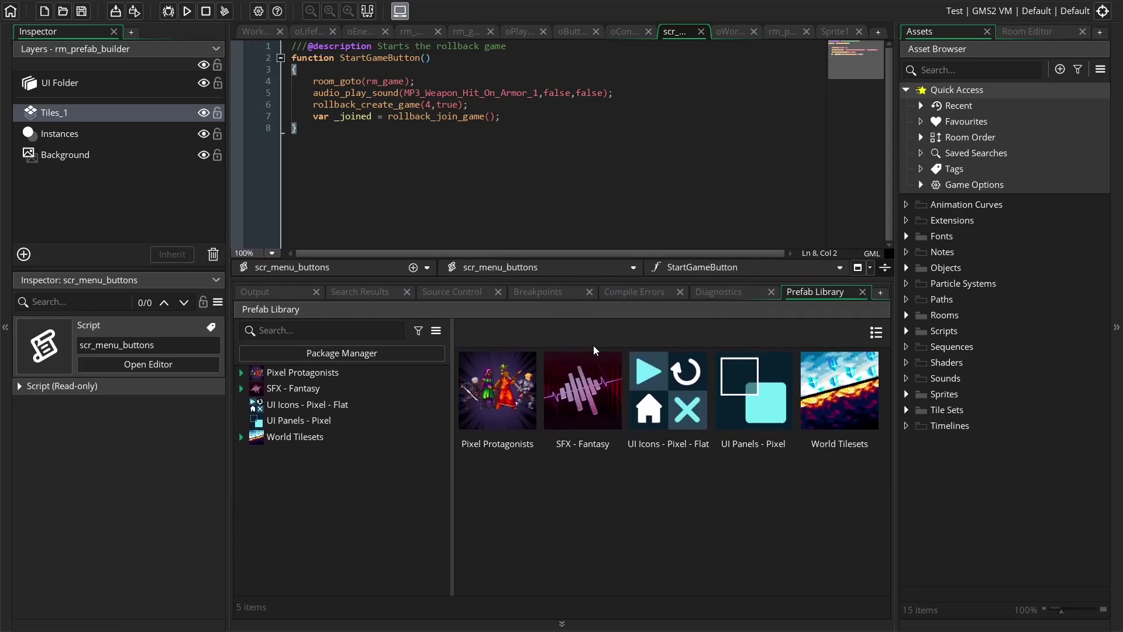
# Browse the UI Icons and SFX - Fantasy Sounds packs, then open Pixel Protagonists' Sprites folder
pyautogui.doubleClick(830, 391)
pyautogui.click(305, 404)
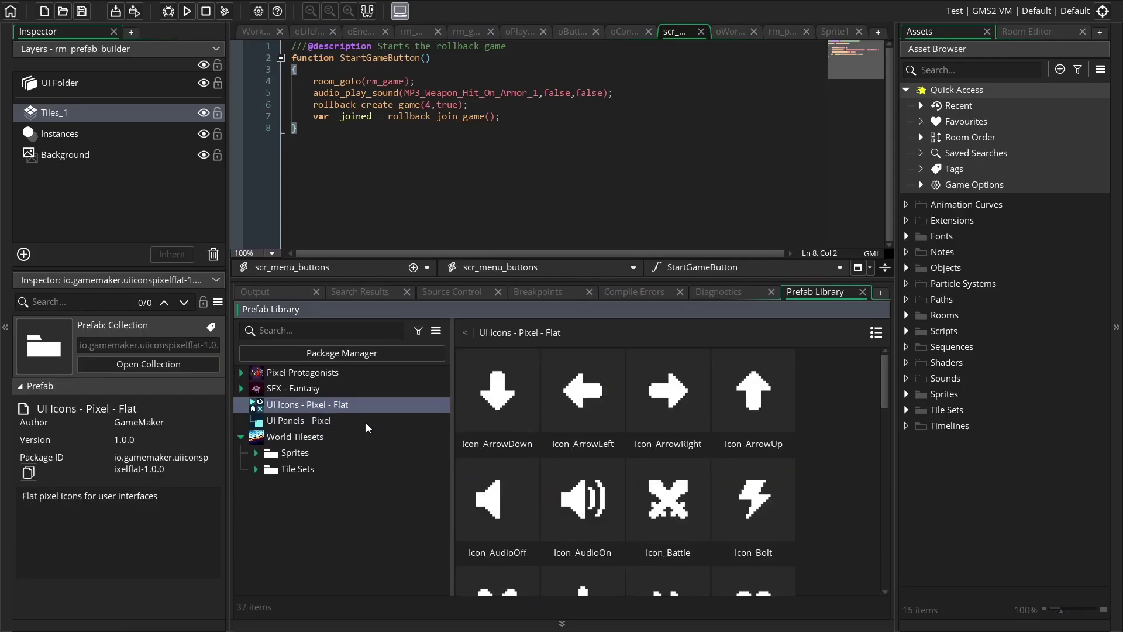
pyautogui.click(293, 388)
pyautogui.doubleClick(498, 391)
pyautogui.click(583, 473)
pyautogui.click(211, 327)
pyautogui.click(672, 388)
pyautogui.click(303, 373)
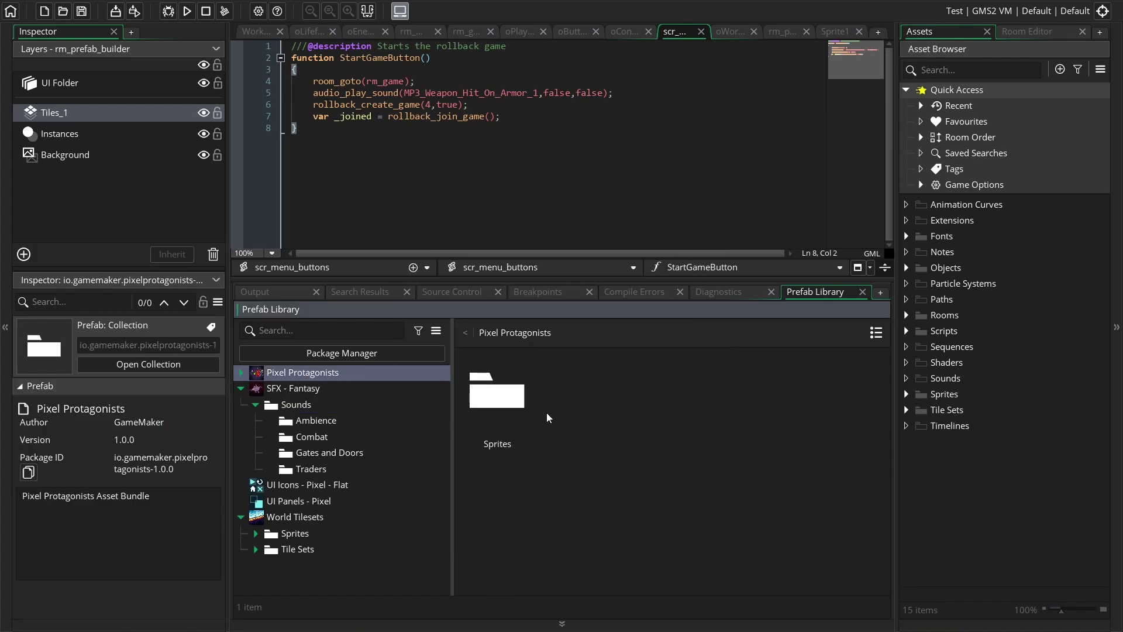
pyautogui.doubleClick(497, 391)
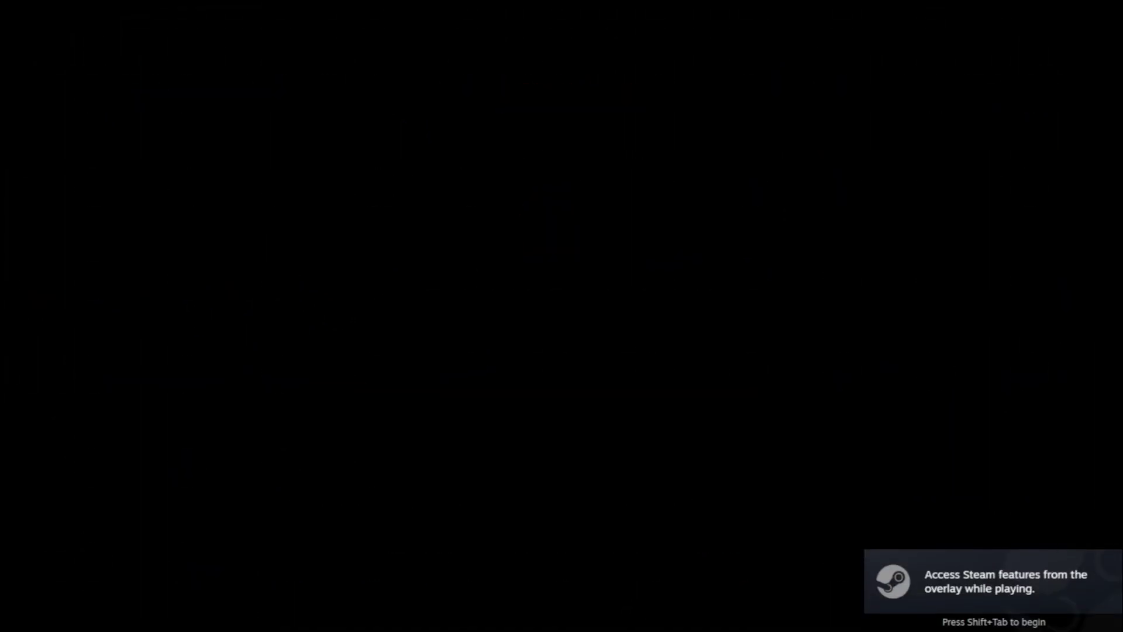
# Run right through Sporeshire, jump past the cursing statues, toggle the inventory, and reach the shop
pyautogui.press('d')
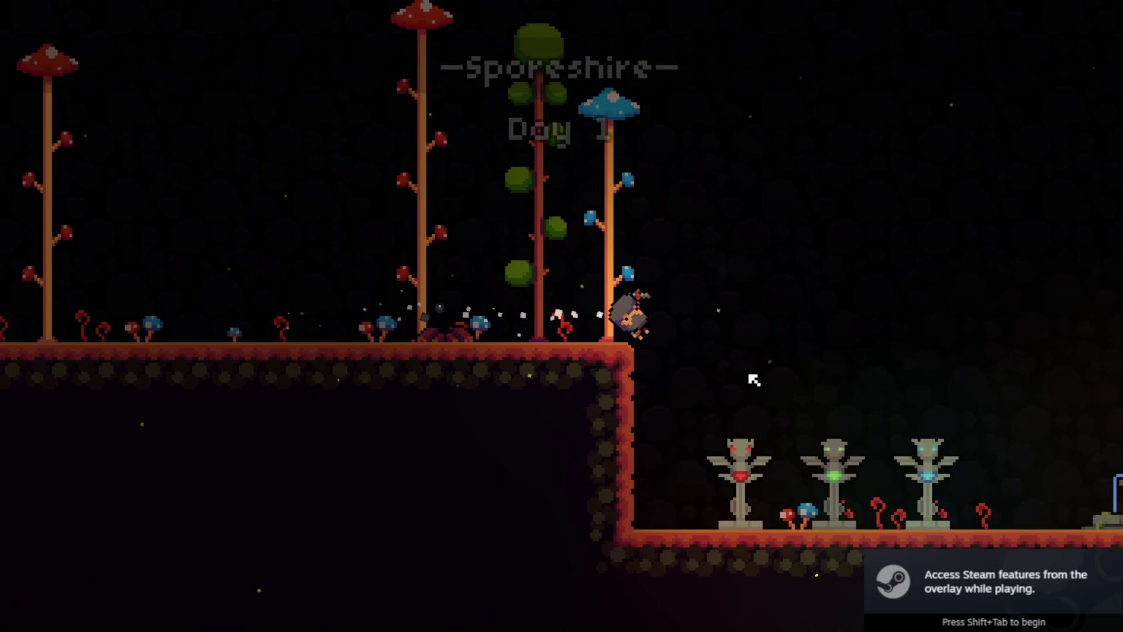
pyautogui.press('space')
pyautogui.press('d')
pyautogui.press('space')
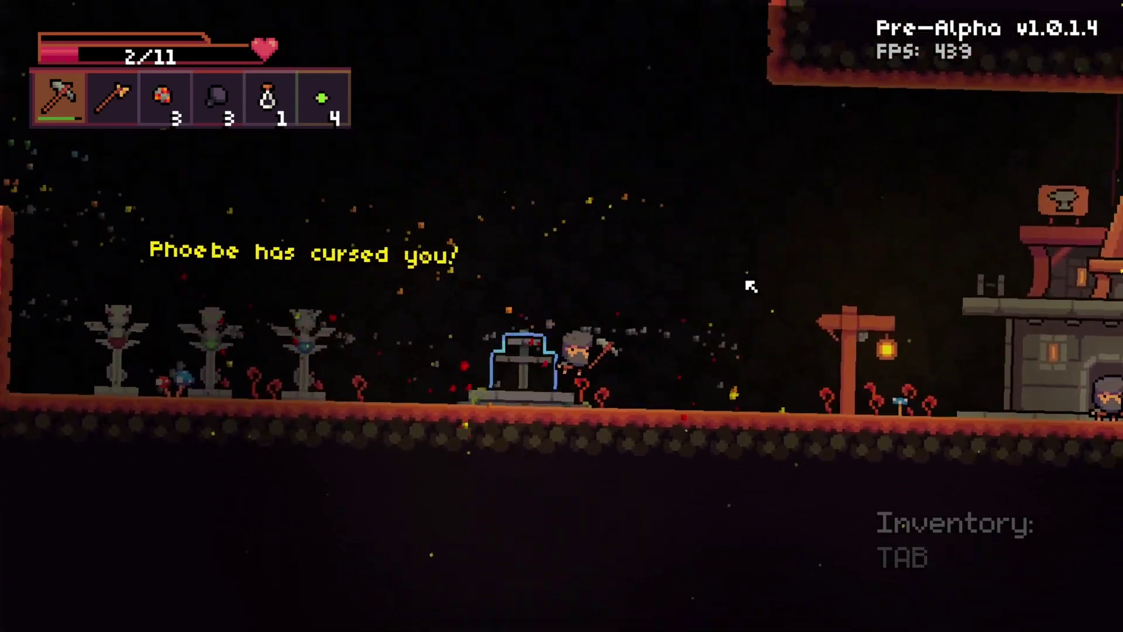
pyautogui.press('d')
pyautogui.press('Tab')
pyautogui.press('Tab')
pyautogui.press('d')
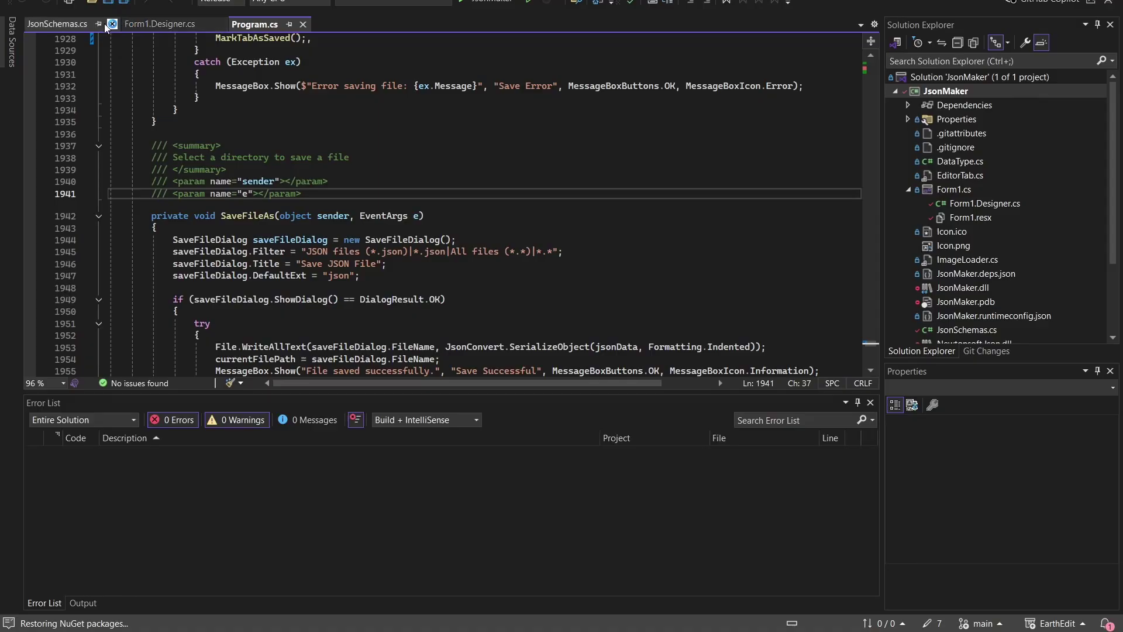
# Move the JsonSchemas.cs tab into second place among the open files
pyautogui.click(99, 23)
pyautogui.moveTo(98, 26); pyautogui.dragTo(192, 25)
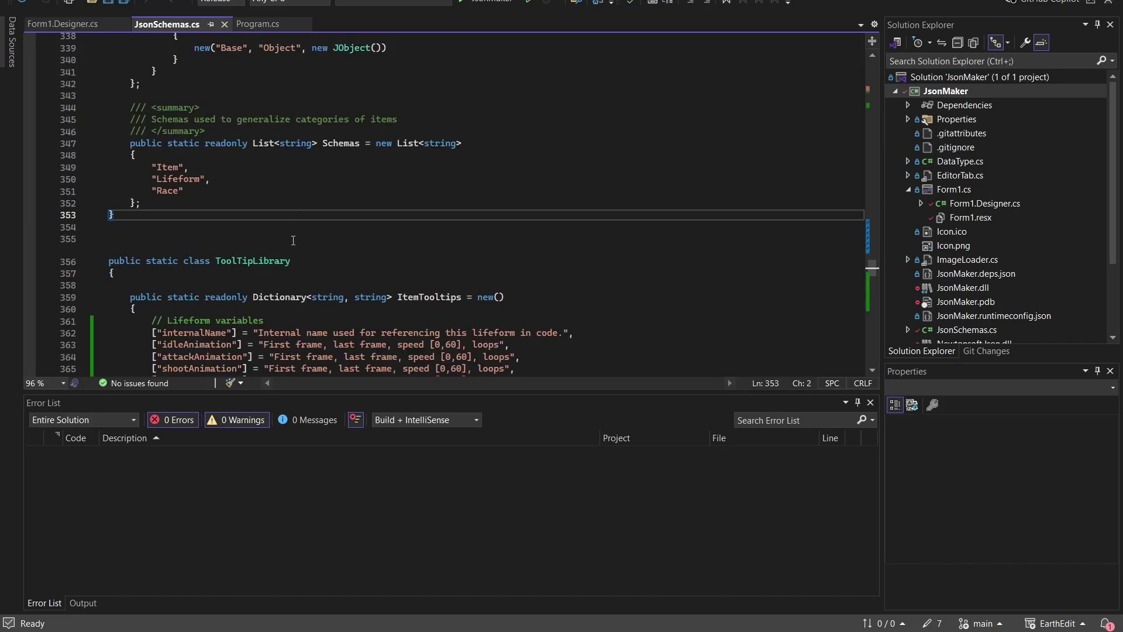
pyautogui.scroll(-8, 293, 240)
pyautogui.moveTo(878, 279); pyautogui.dragTo(847, 72)
# From Program.cs, build and run JsonMaker to launch Earth Editor on HikingBag.json
pyautogui.click(254, 24)
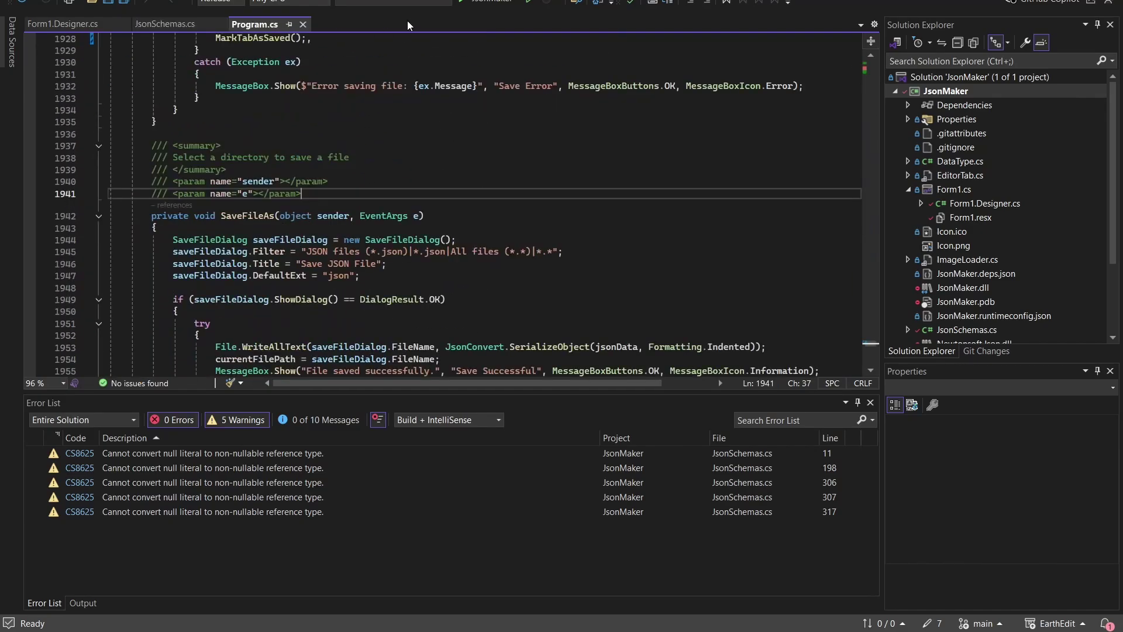
pyautogui.click(458, 4)
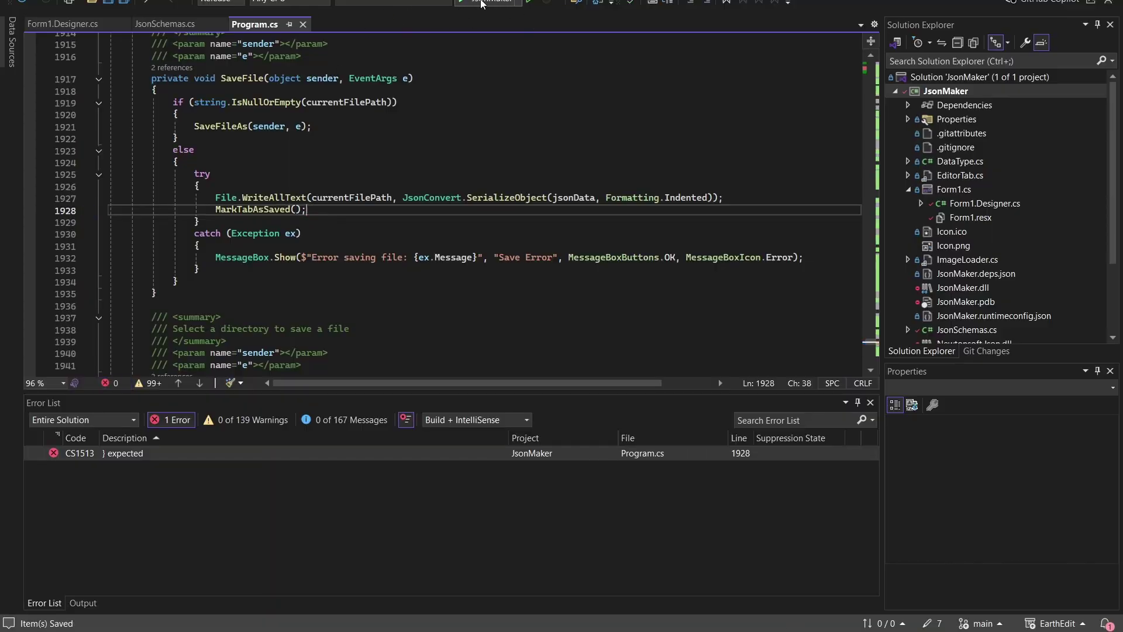
pyautogui.click(481, 4)
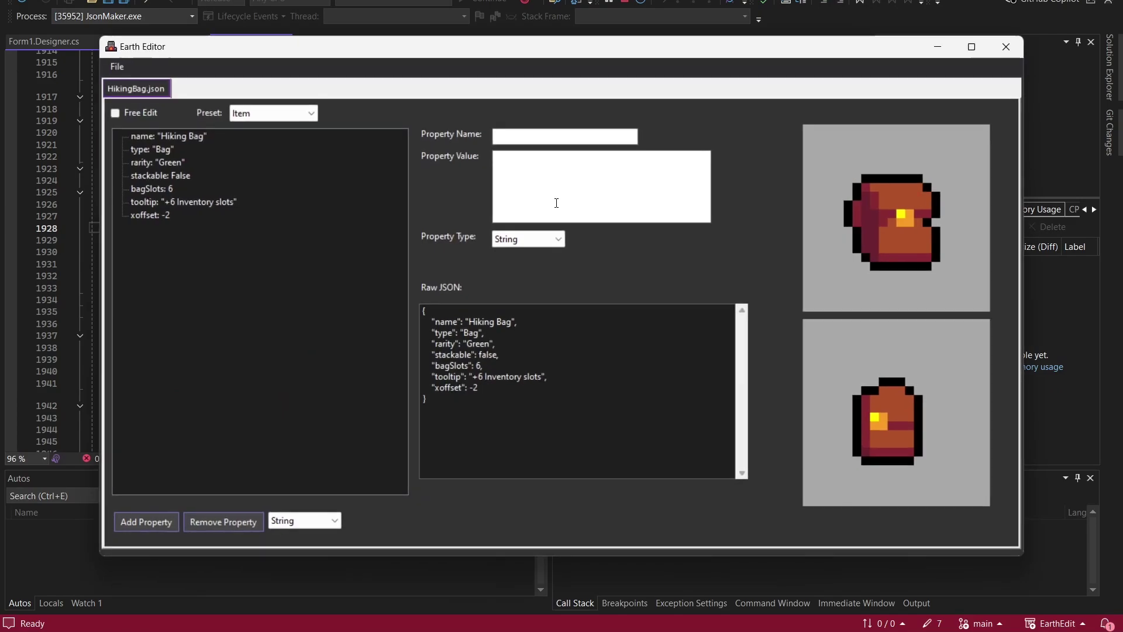
# Open recent Armorer.json, rename it to ArmorerTheBest, and close the Earth Editor window
pyautogui.click(117, 68)
pyautogui.moveTo(161, 129)
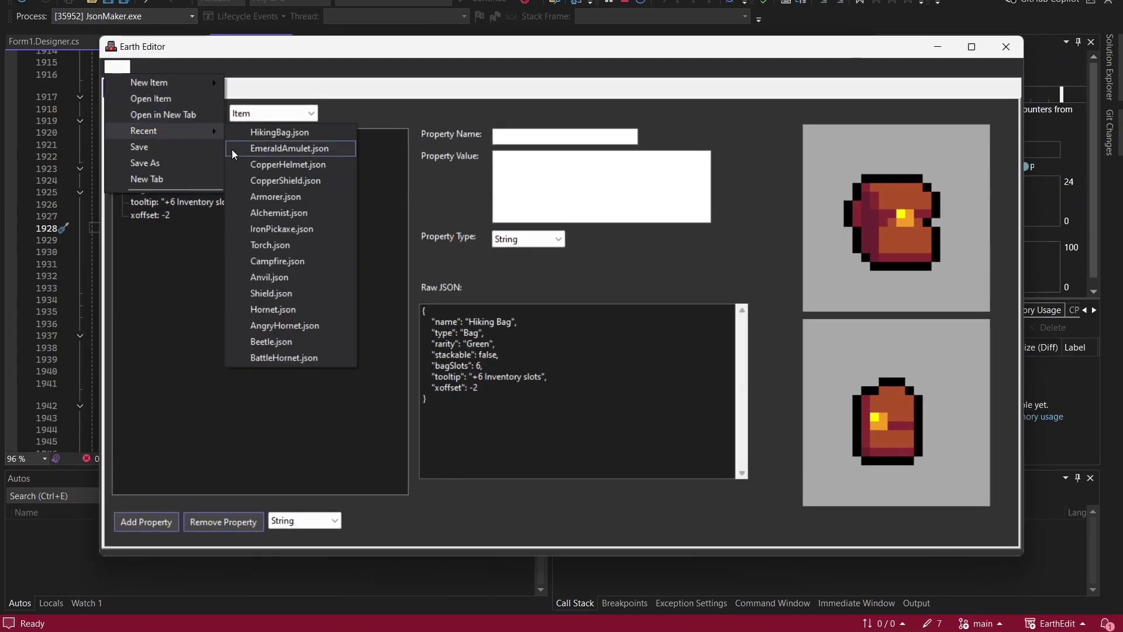
pyautogui.click(296, 199)
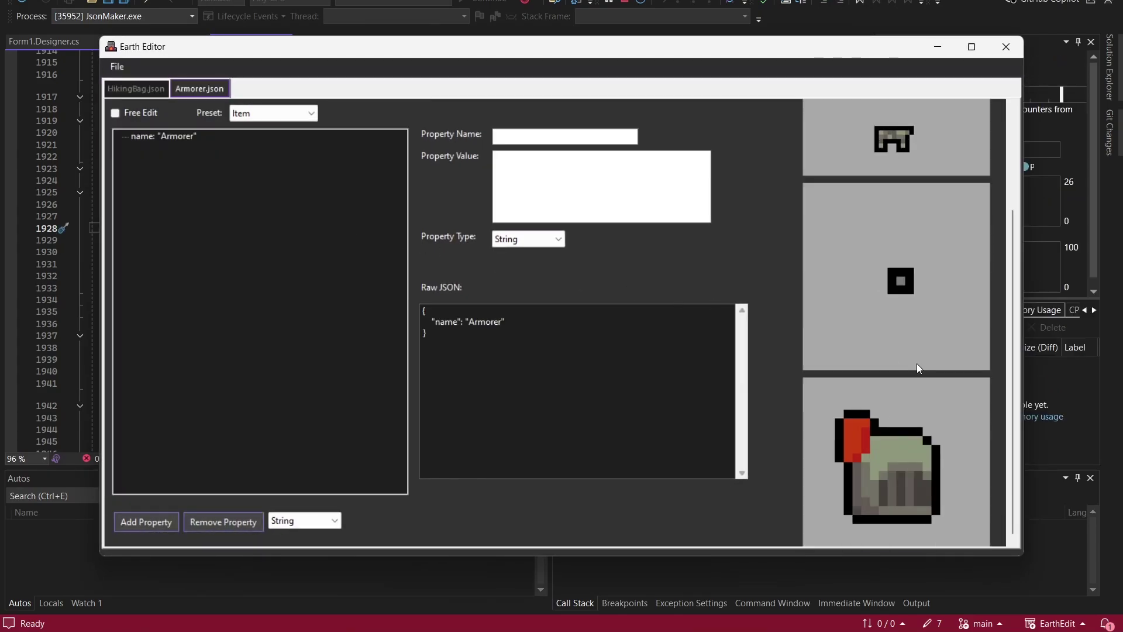
pyautogui.scroll(-2, 925, 380)
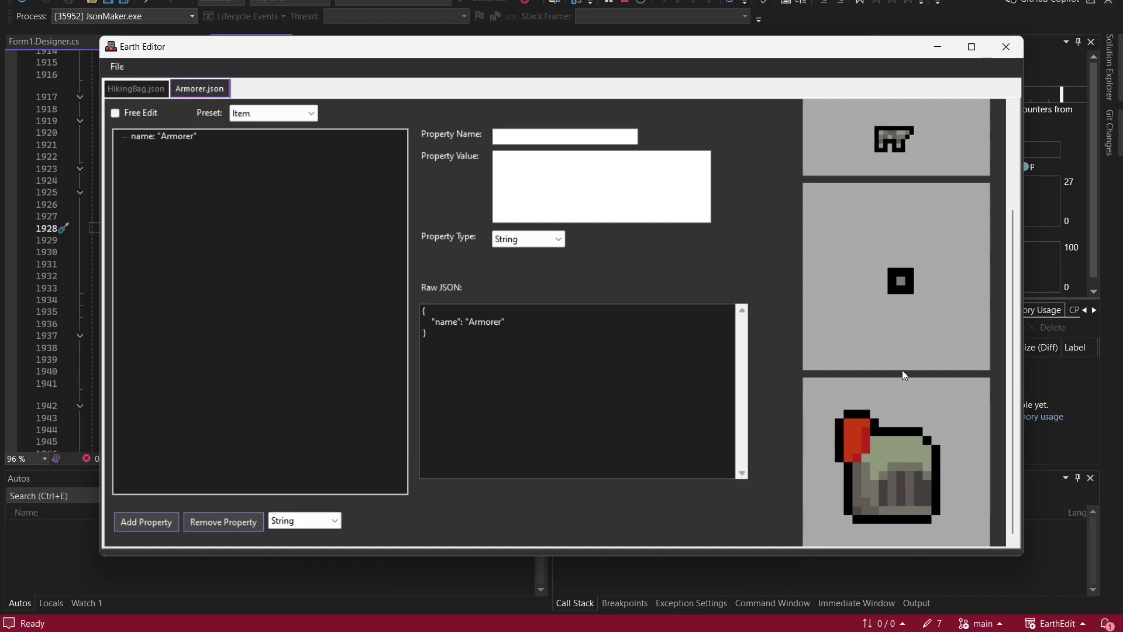
pyautogui.scroll(2, 964, 79)
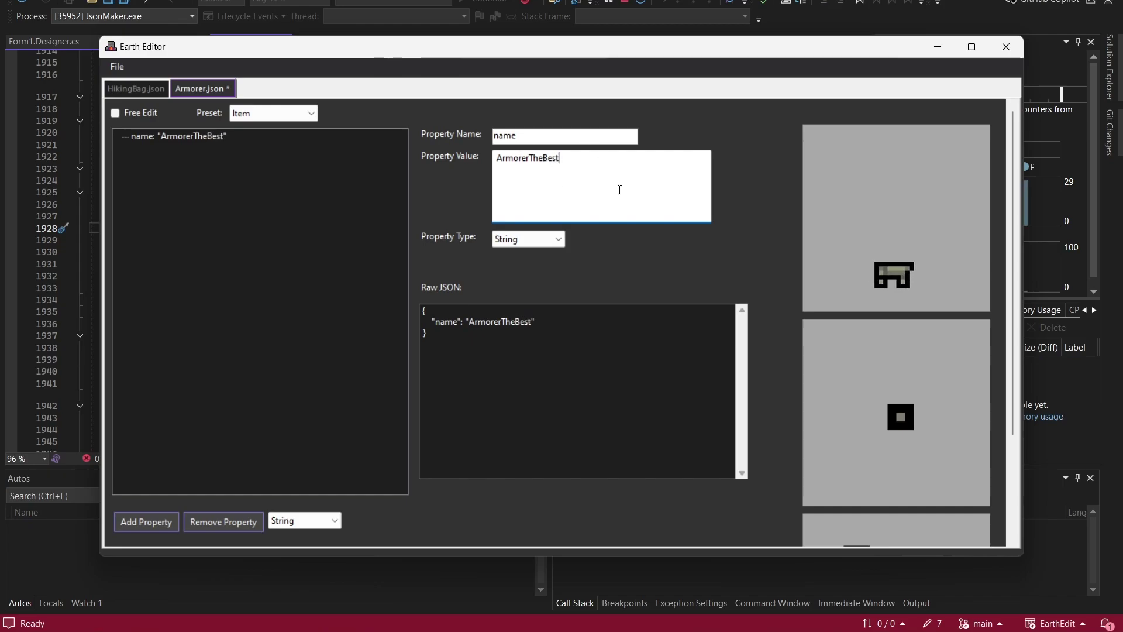
pyautogui.click(999, 52)
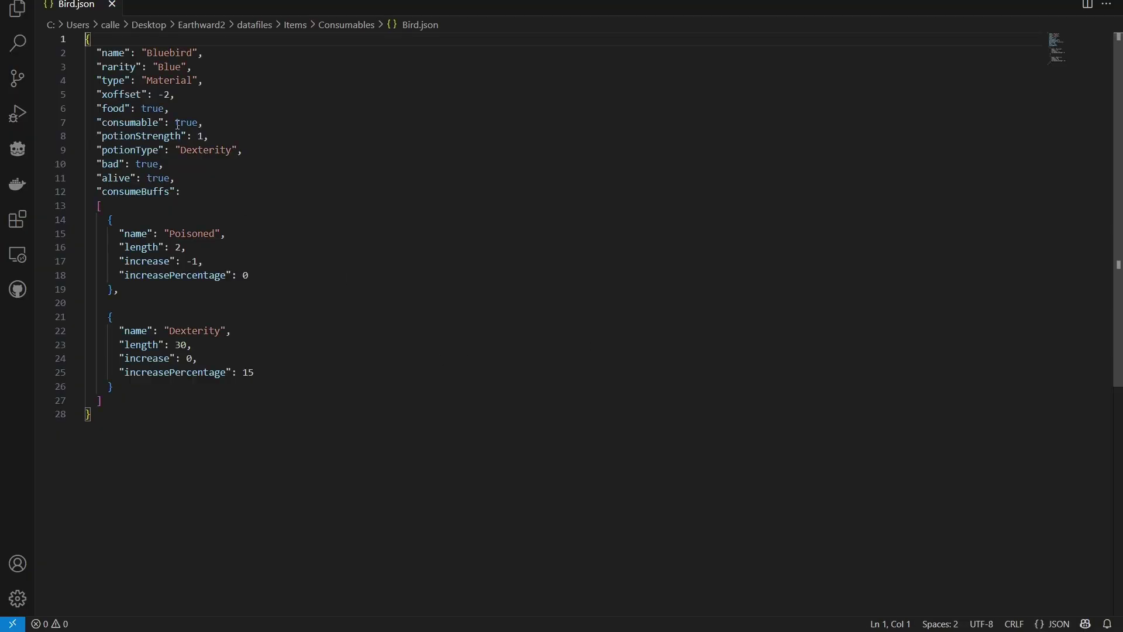
# Change the Bird.json item's name on line 2 from Bluebird to "Big Bird"
pyautogui.moveTo(111, 398); pyautogui.dragTo(97, 234)
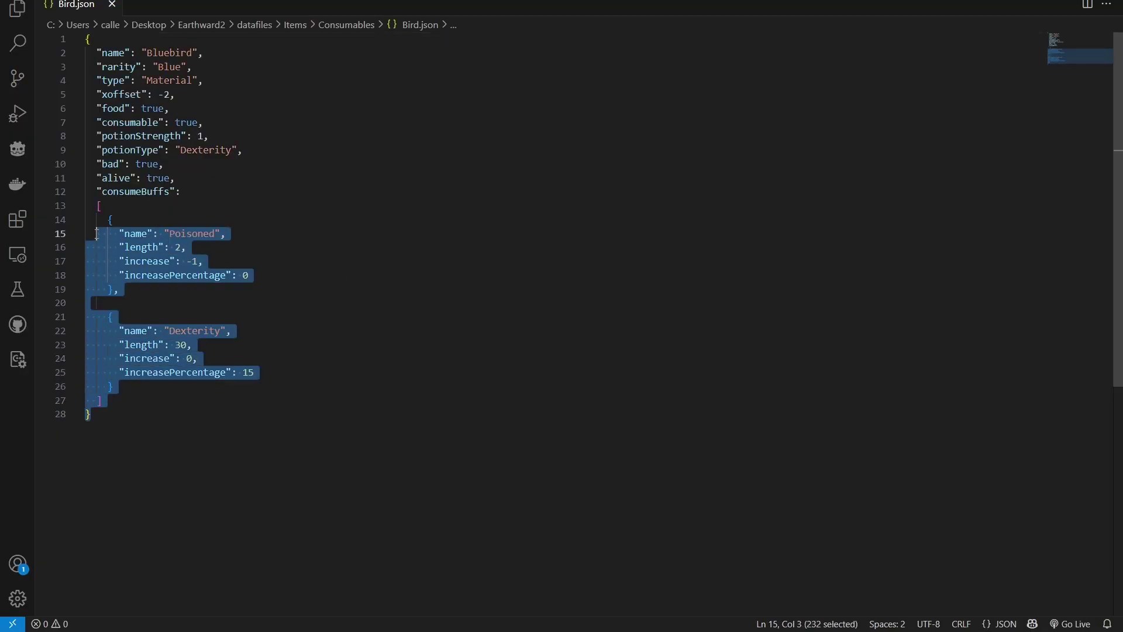
pyautogui.click(153, 95)
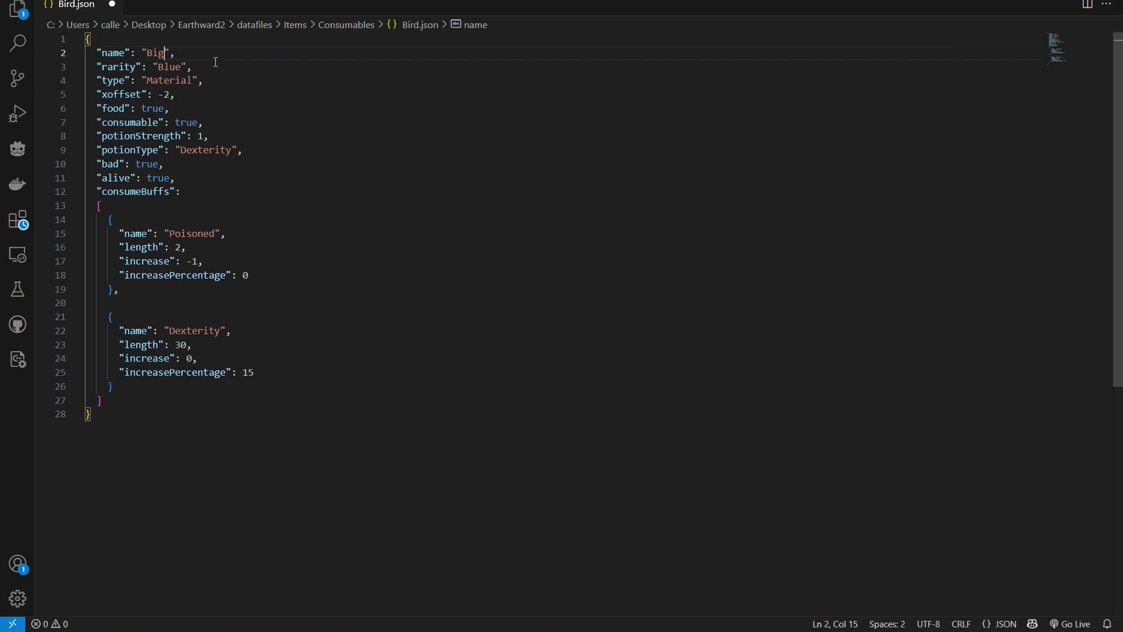
pyautogui.write('d')
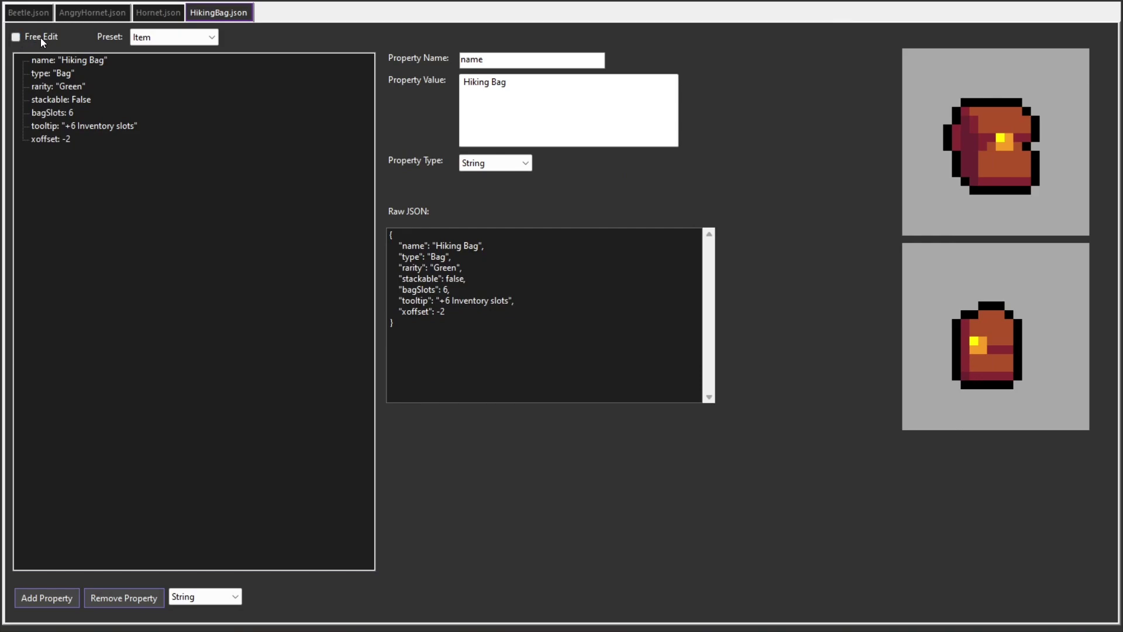
# Enable free property editing and set the Hiking Bag's Name1 boolean property to true
pyautogui.click(40, 35)
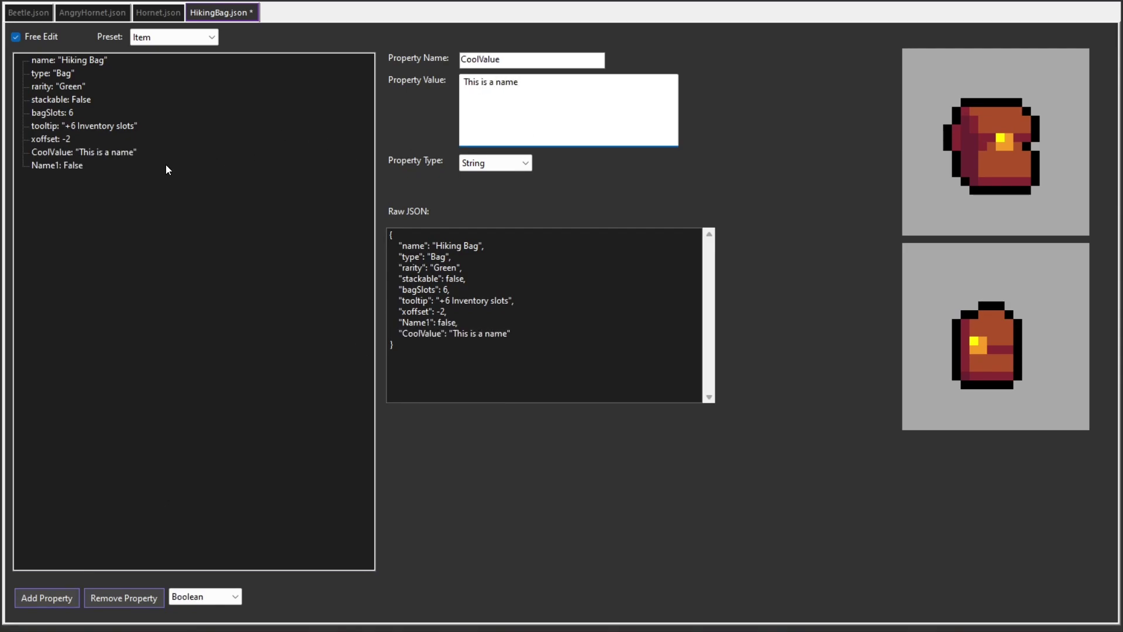
pyautogui.click(48, 168)
pyautogui.click(464, 81)
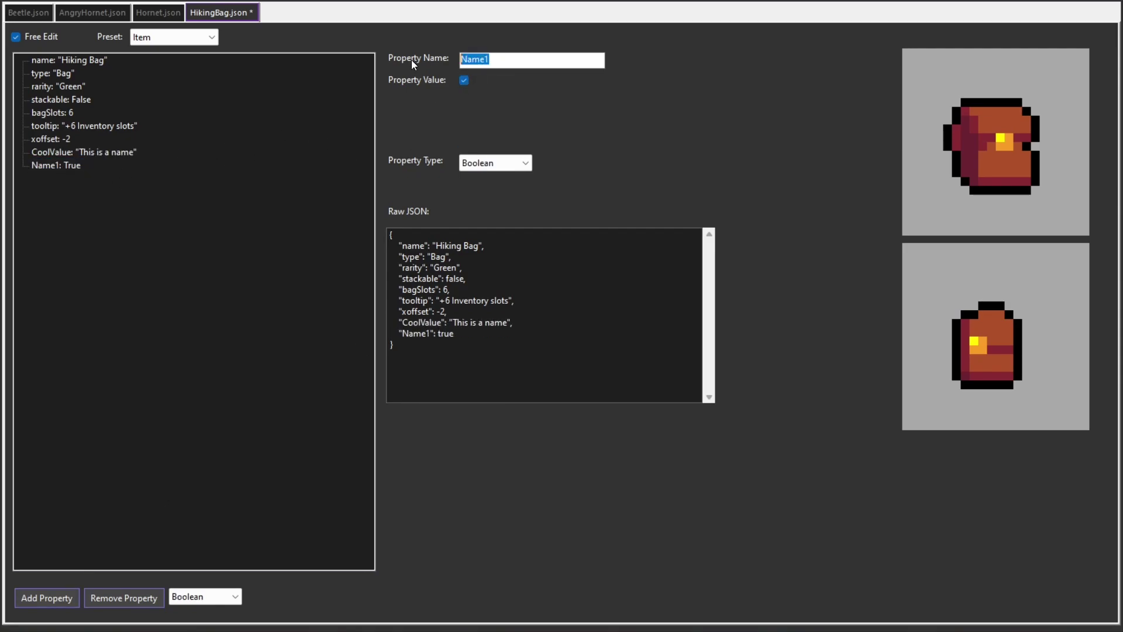
# Enter SpinTogg as the property name, then create a new blank item named TrollBoss
pyautogui.write('SpinTogg')
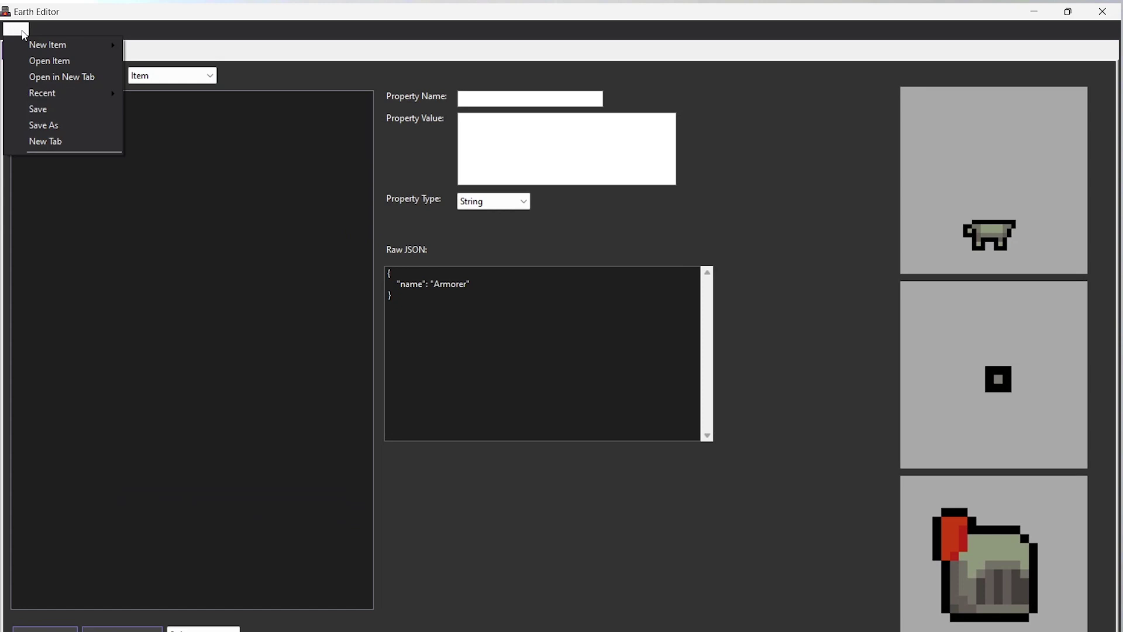
pyautogui.moveTo(36, 40)
pyautogui.click(164, 47)
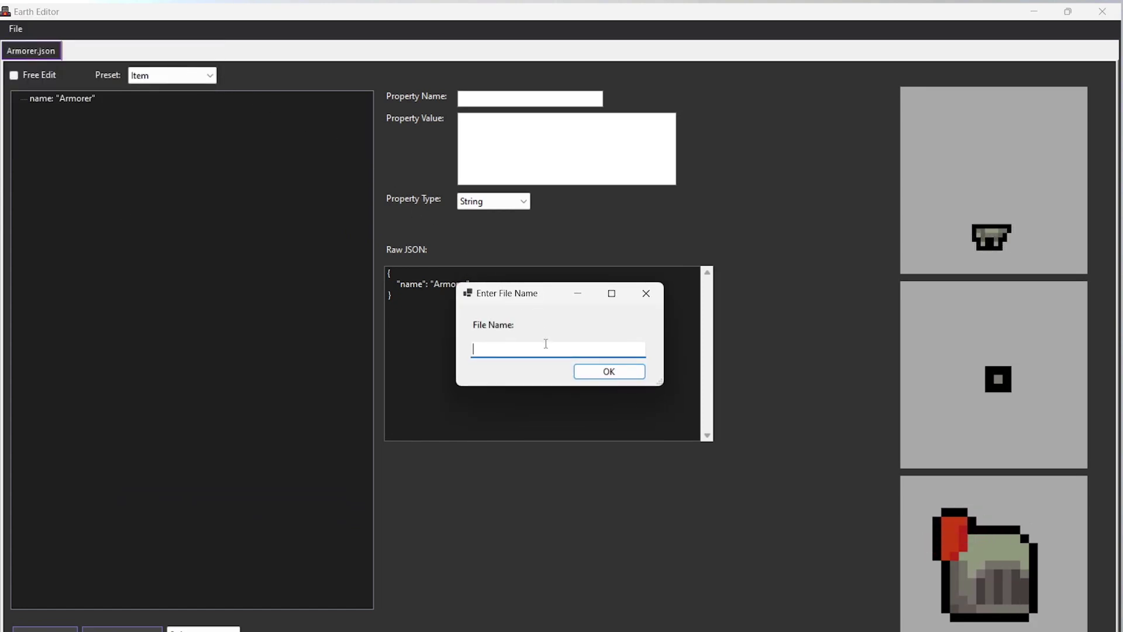
pyautogui.write('TrollBoss')
pyautogui.press('Return')
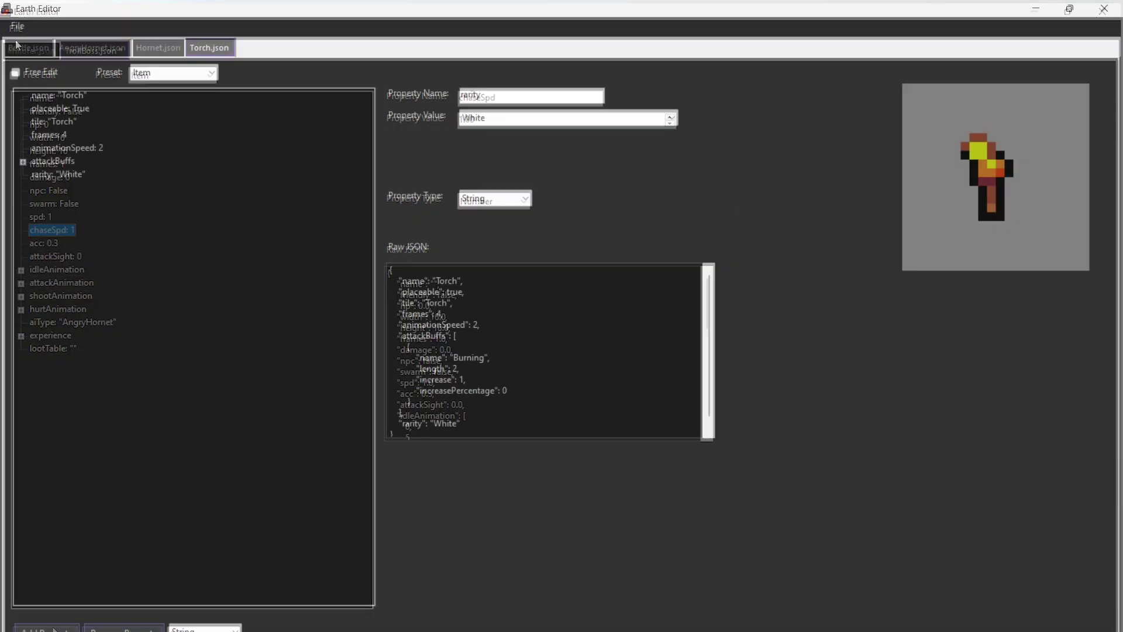
# Open IronPickaxe to inspect its toolPower and pickaxe properties, then open the Alchemist file
pyautogui.click(33, 56)
pyautogui.scroll(-3, 338, 238)
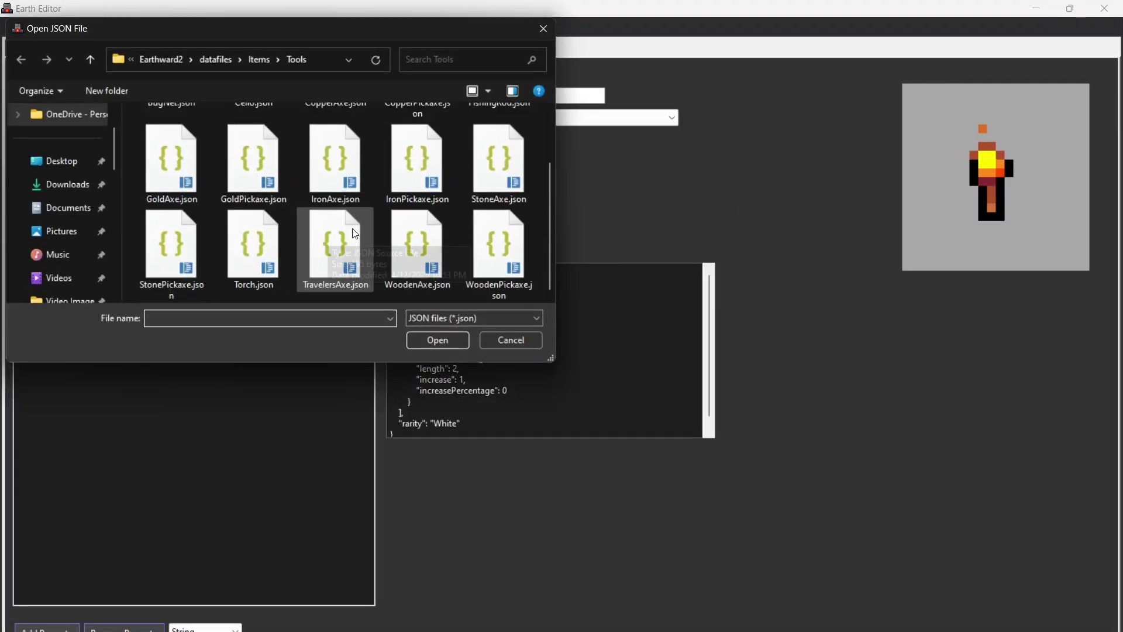
pyautogui.doubleClick(406, 169)
pyautogui.click(60, 149)
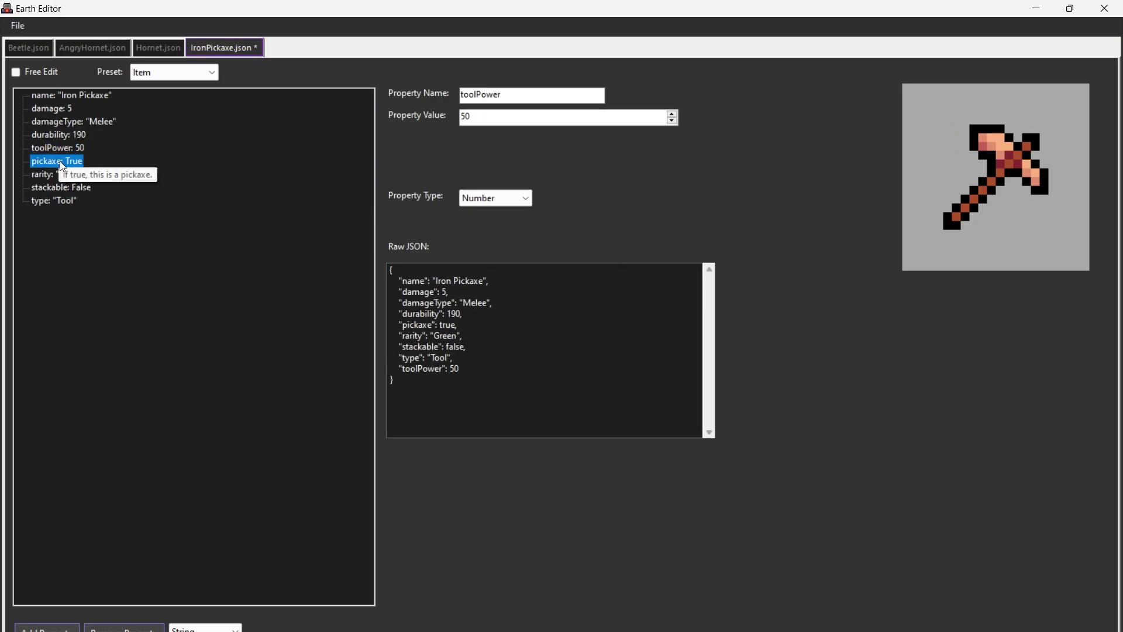
pyautogui.click(60, 161)
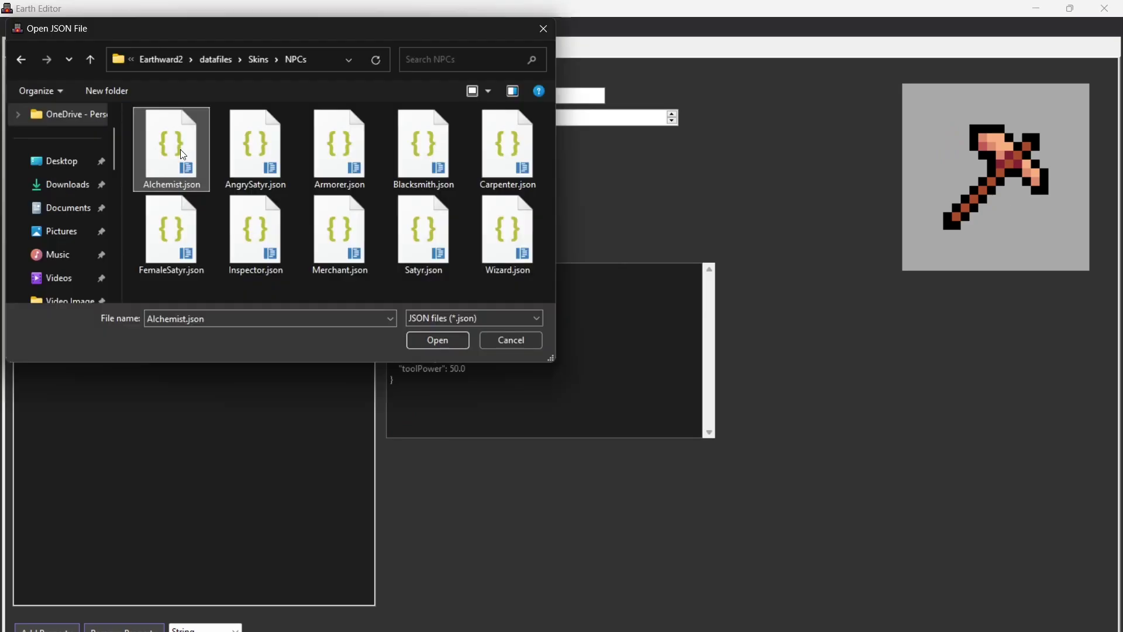
pyautogui.doubleClick(189, 155)
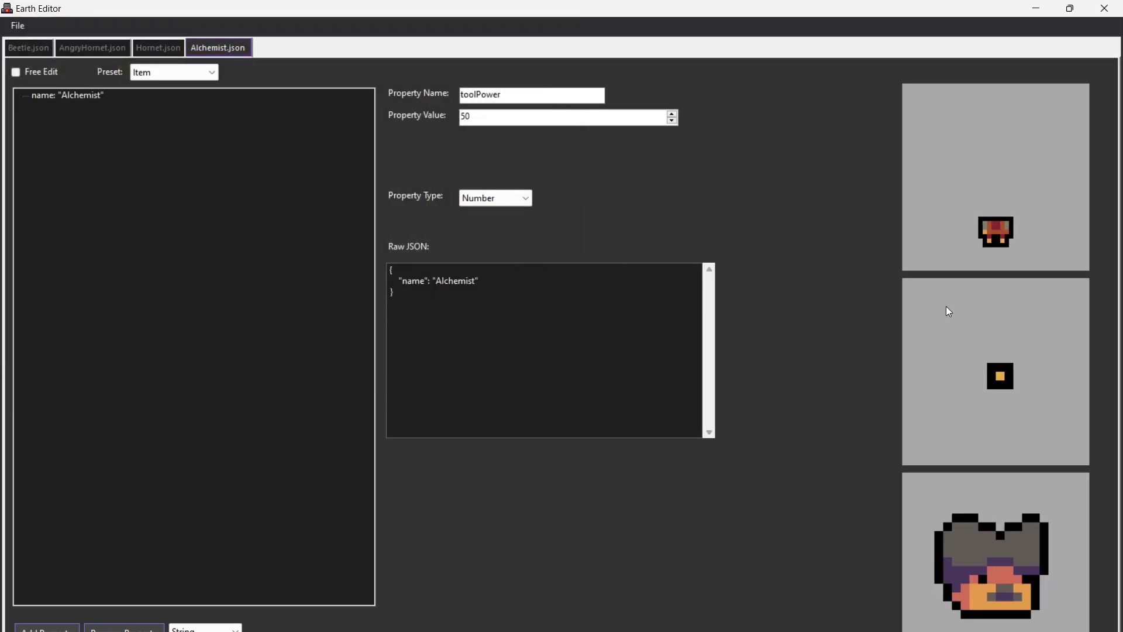
pyautogui.click(85, 96)
# Create a new Chestplate item named GodChestplate
pyautogui.click(17, 26)
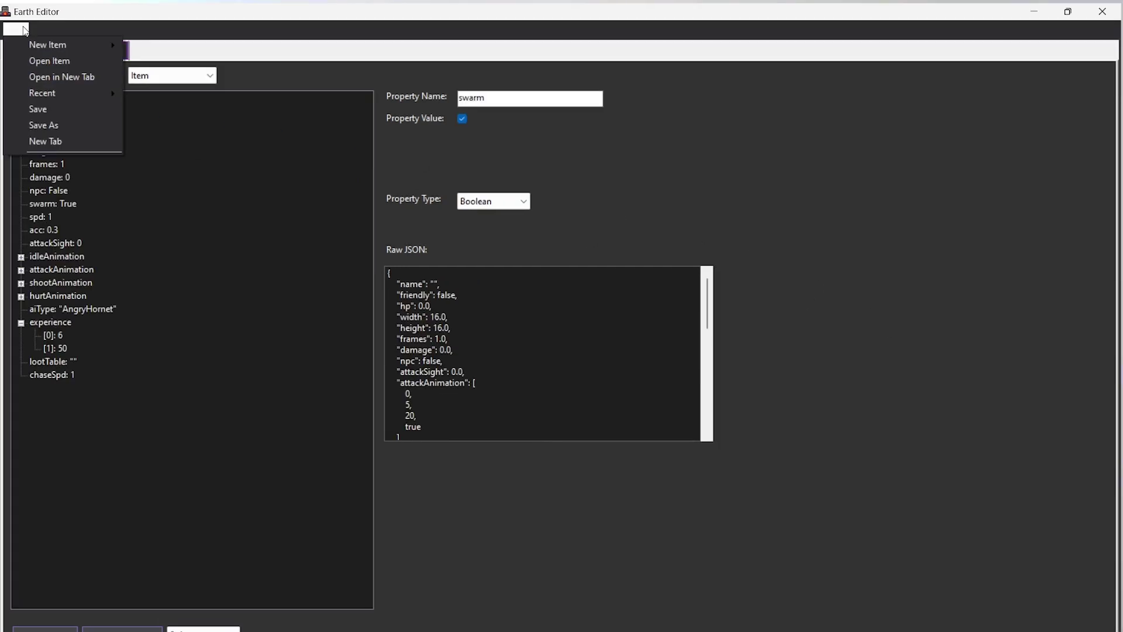
pyautogui.moveTo(40, 42)
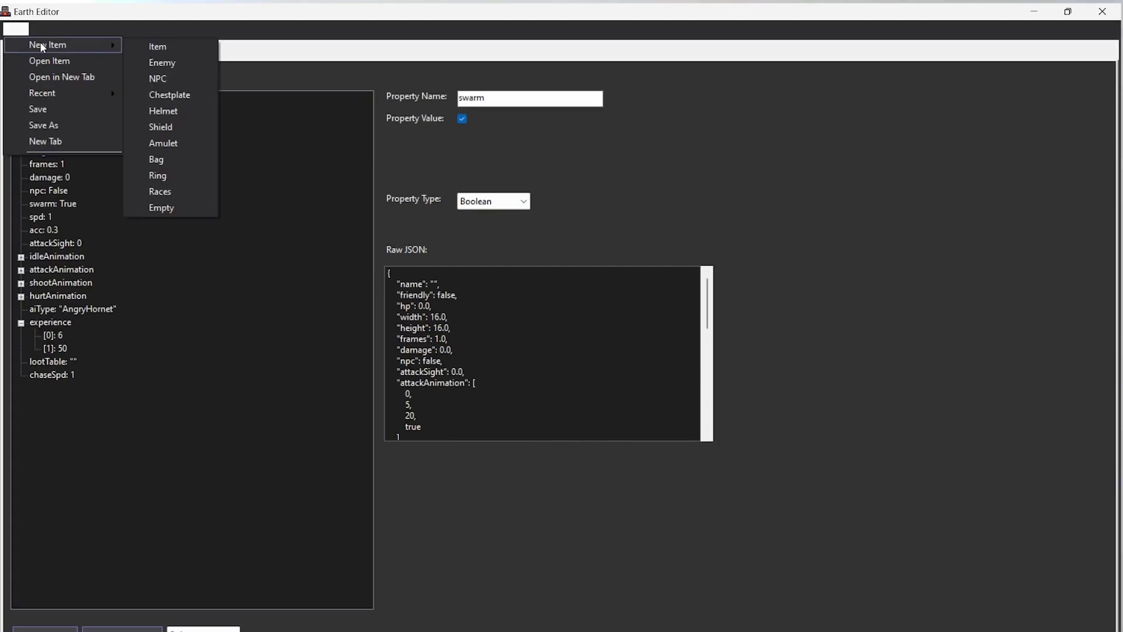
pyautogui.click(169, 95)
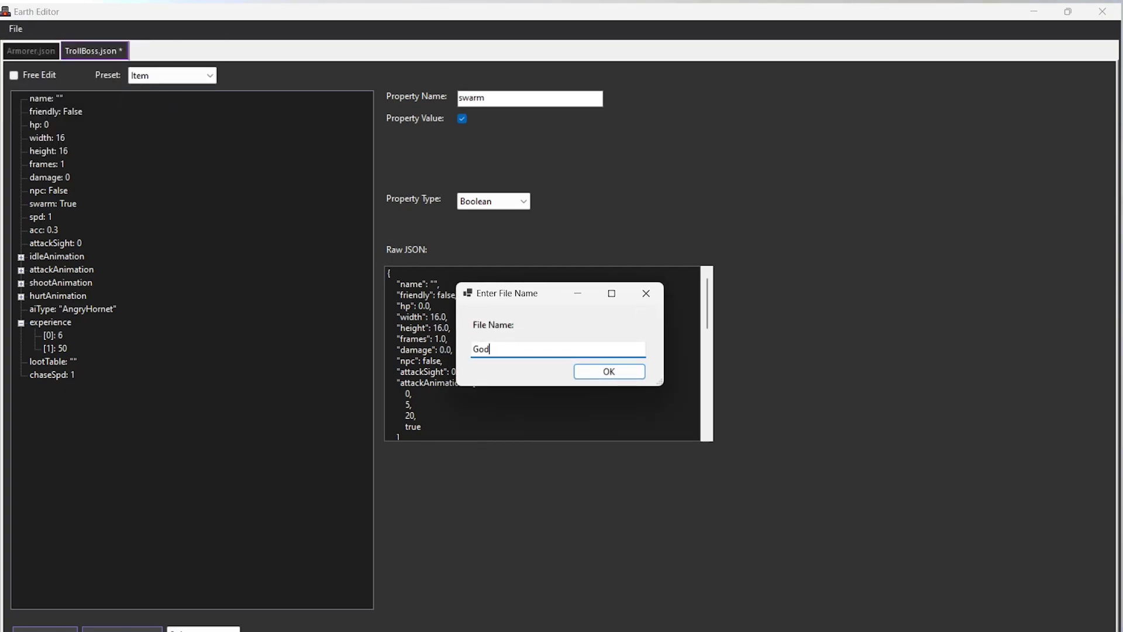
pyautogui.write('GodChestplate')
pyautogui.press('Return')
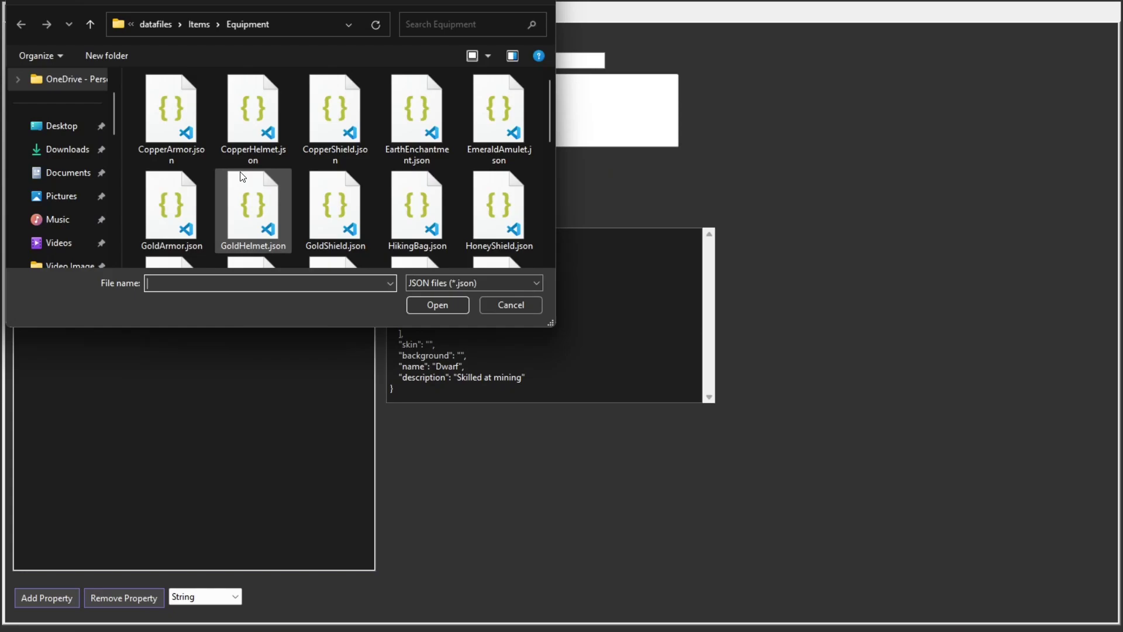
# Open Alchemist.json from datafiles > Lifeforms > NPCs
pyautogui.hotkey('alt', 'Up')
pyautogui.hotkey('alt', 'Up')
pyautogui.scroll(-1, 175, 143)
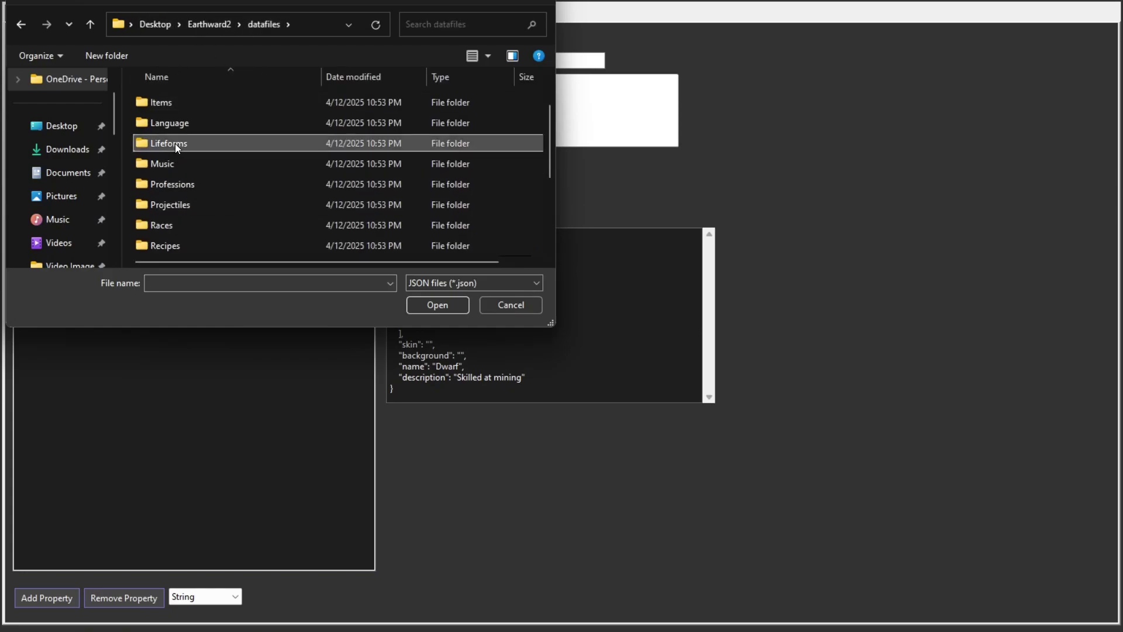
pyautogui.doubleClick(174, 143)
pyautogui.doubleClick(178, 120)
pyautogui.doubleClick(178, 99)
# Inspect the Alchemist's chaseSpd and angryText properties, then cancel the Add Property dialog
pyautogui.click(50, 165)
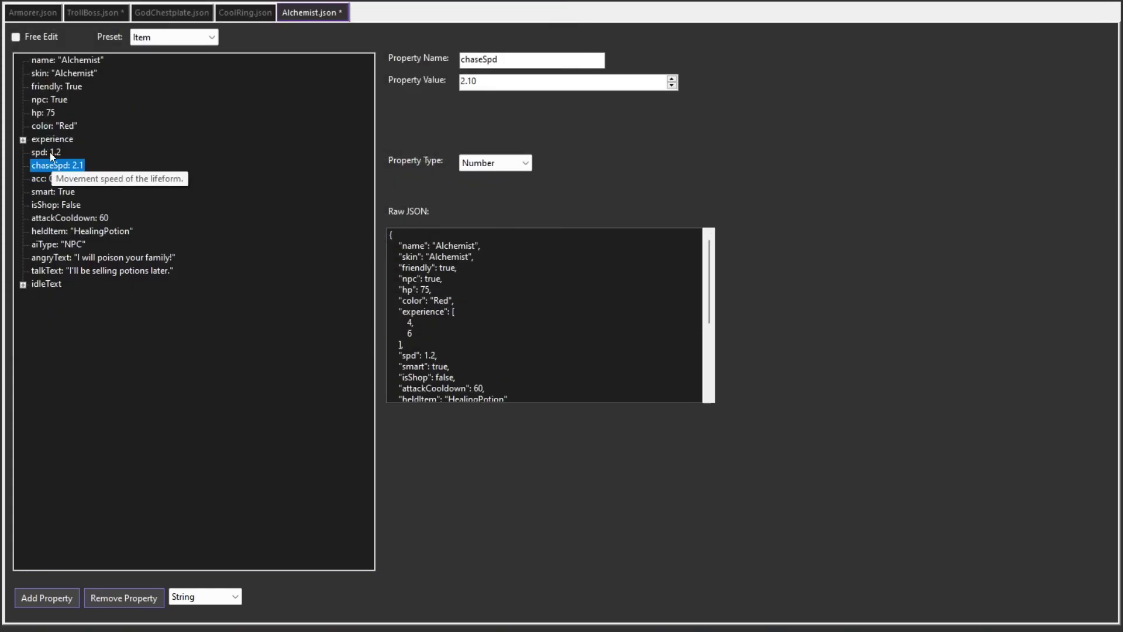
pyautogui.click(65, 257)
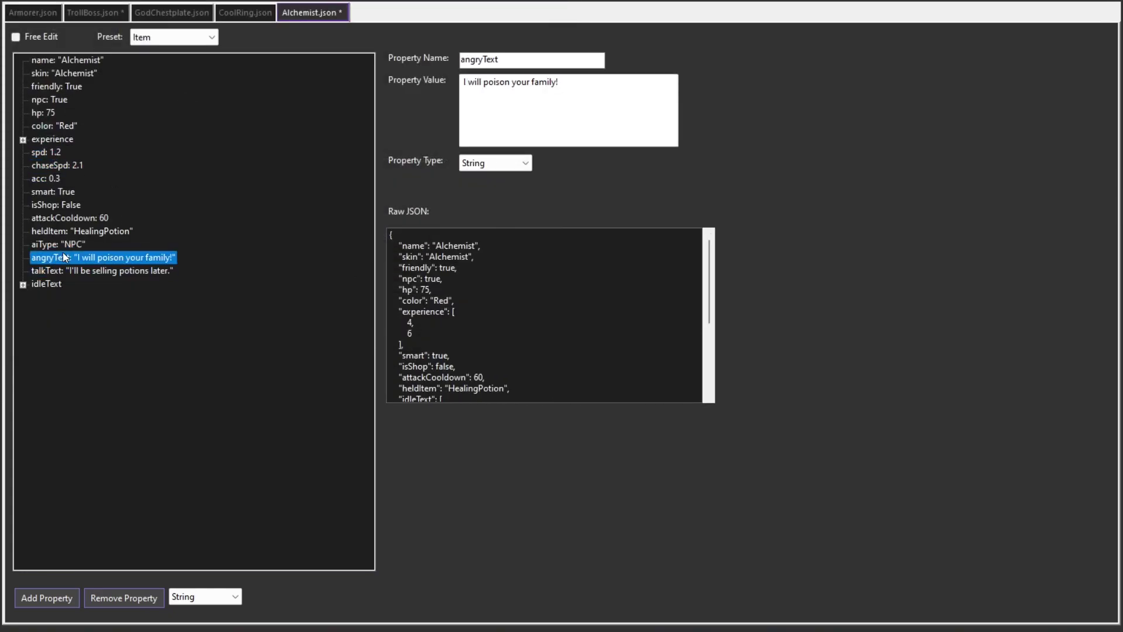
pyautogui.click(69, 606)
pyautogui.scroll(-6, 500, 472)
pyautogui.scroll(6, 499, 471)
pyautogui.click(705, 231)
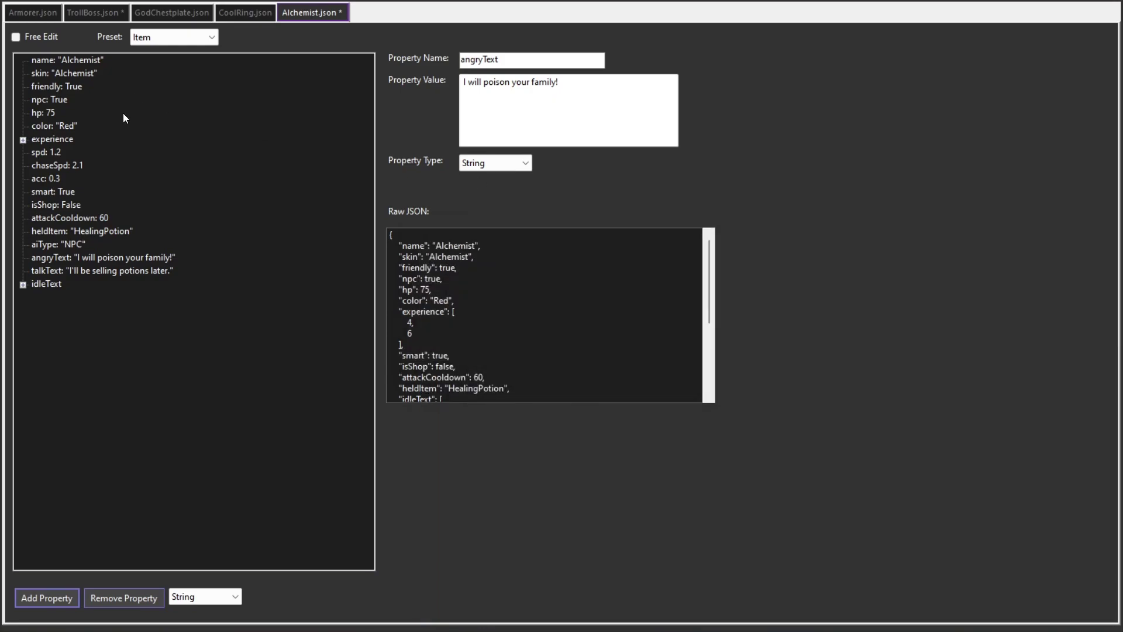
pyautogui.hotkey('alt', 'f')
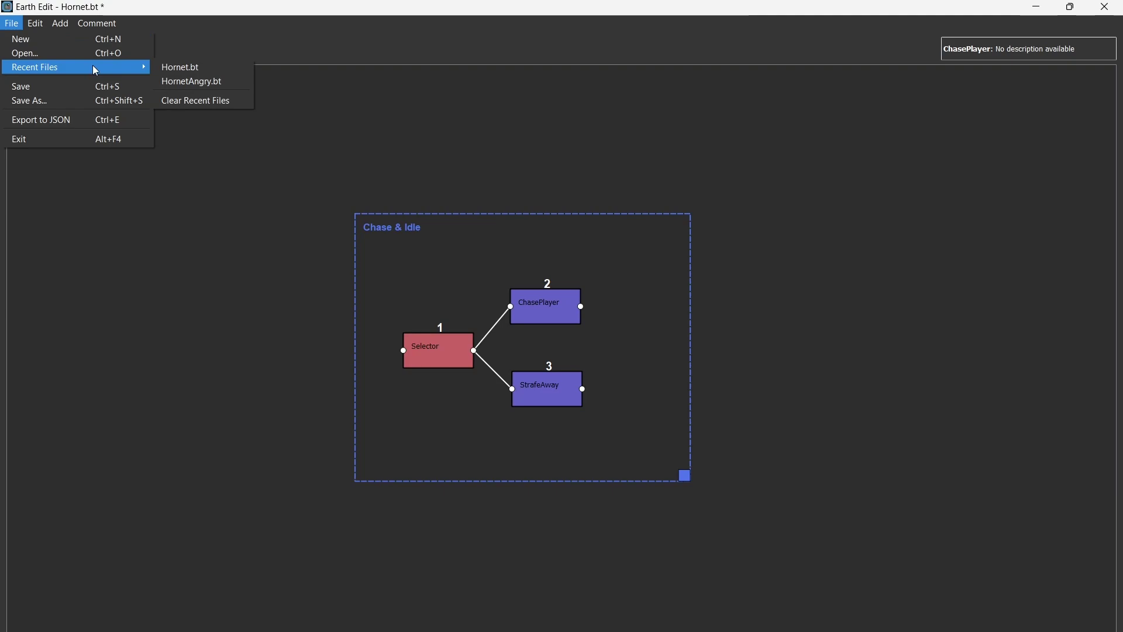
# Load HornetAngry.bt from recent files and move its Parallel node down-left
pyautogui.click(202, 82)
pyautogui.click(645, 358)
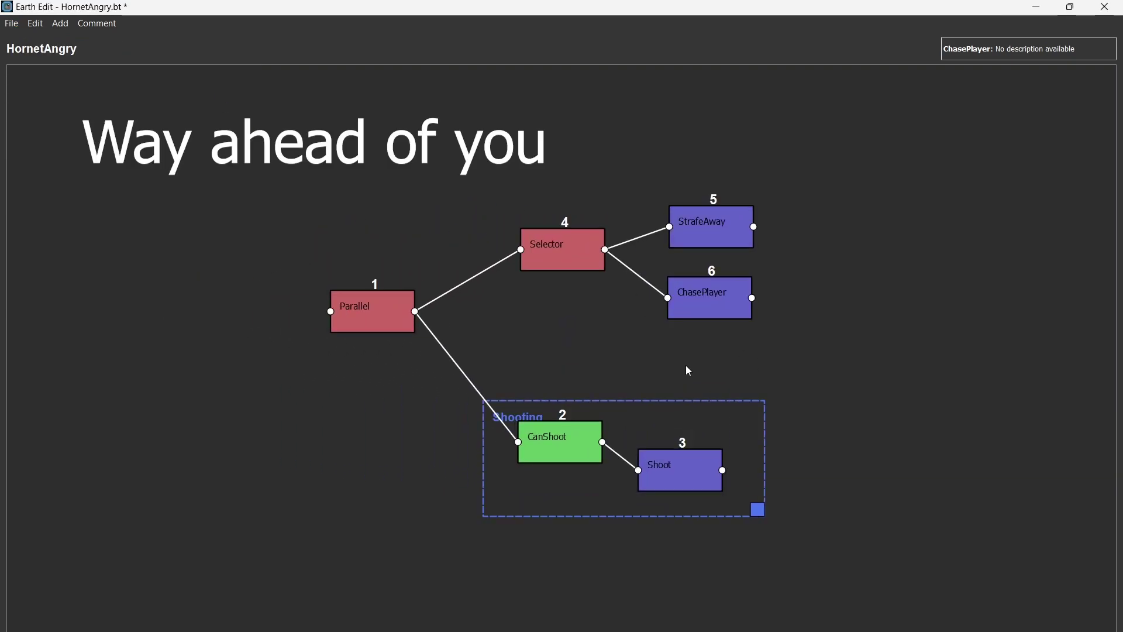
pyautogui.moveTo(387, 321); pyautogui.dragTo(371, 341)
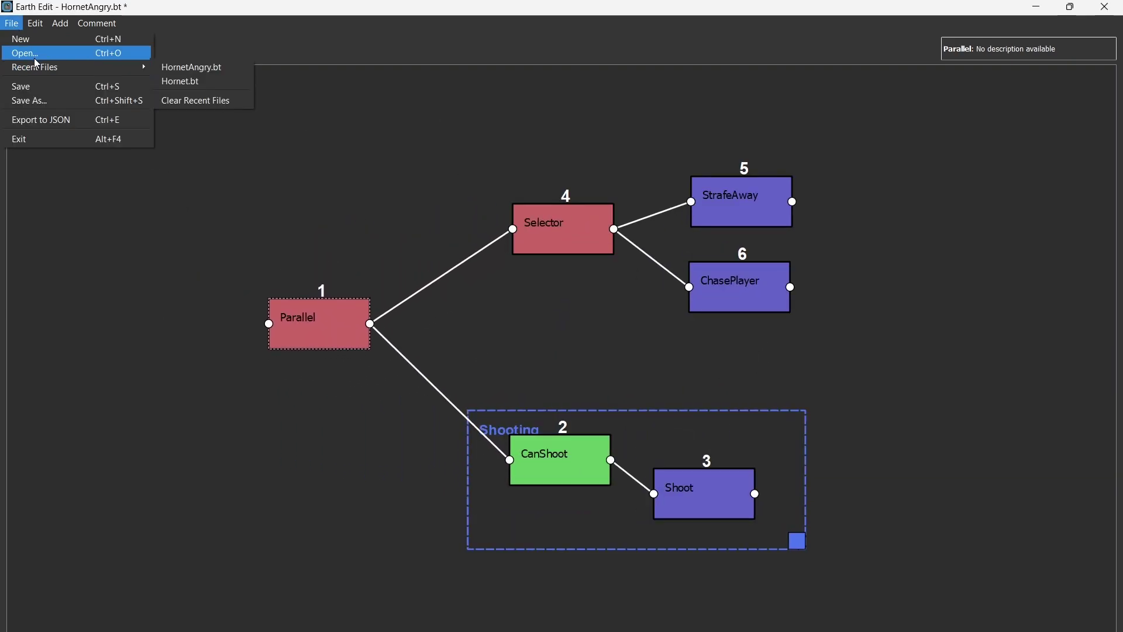
# Open Beetle.bt from the datafiles Behaviors folder
pyautogui.click(36, 59)
pyautogui.click(646, 358)
pyautogui.click(57, 204)
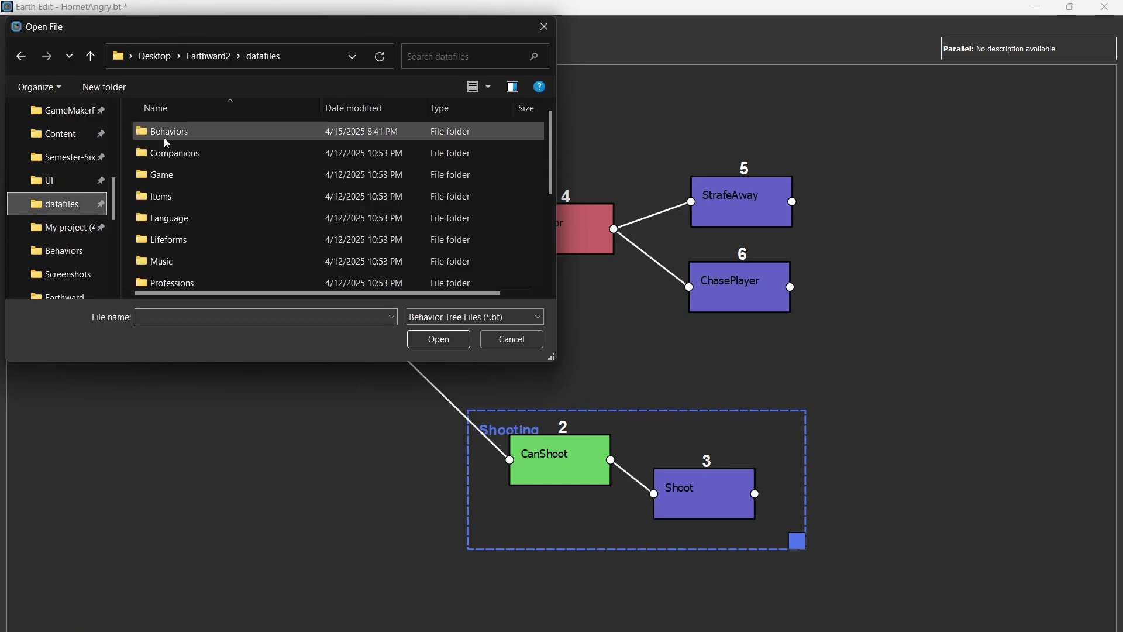
pyautogui.doubleClick(184, 139)
pyautogui.doubleClick(187, 135)
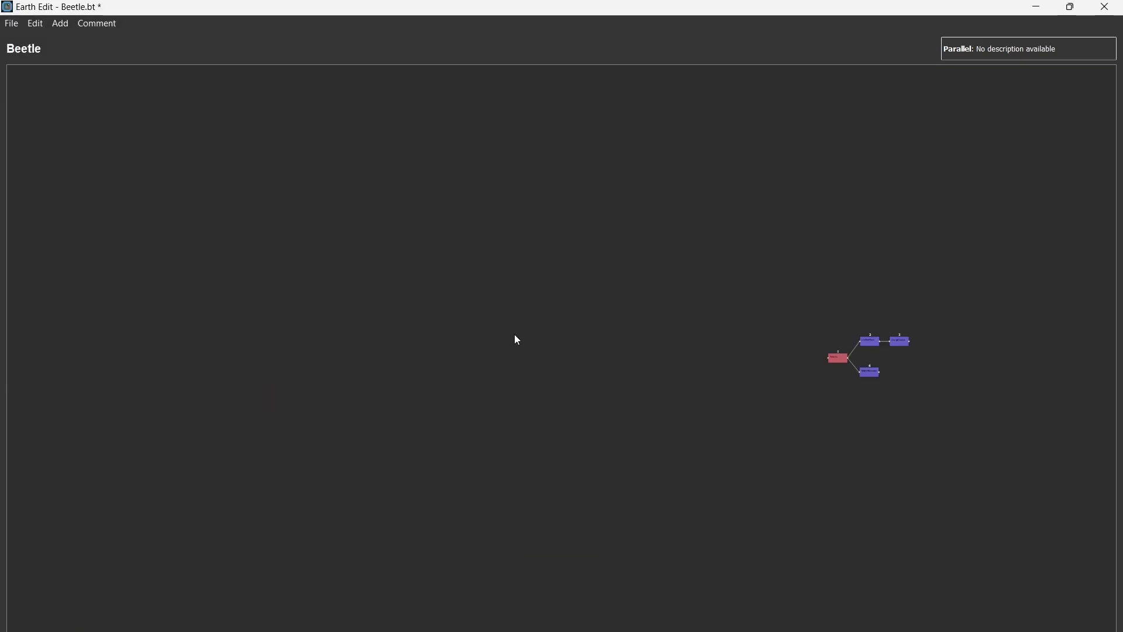
pyautogui.scroll(3, 462, 334)
# Add a comment box and reposition the Charging box and its nodes
pyautogui.rightClick(612, 350)
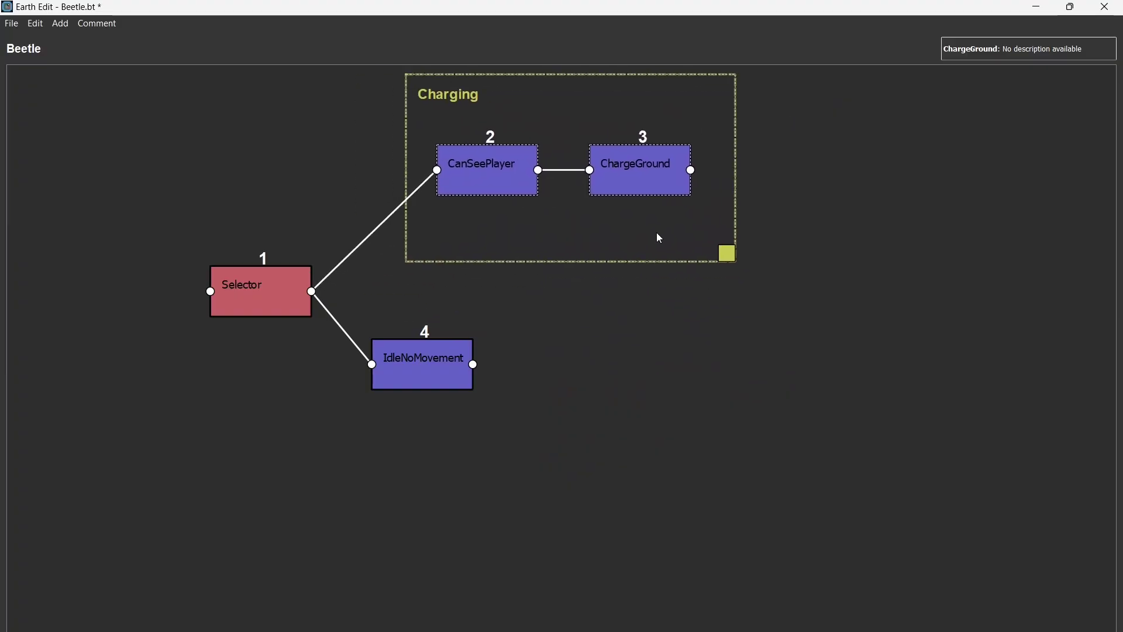
pyautogui.moveTo(657, 235); pyautogui.dragTo(640, 242)
pyautogui.click(457, 407)
pyautogui.moveTo(608, 186); pyautogui.dragTo(628, 200)
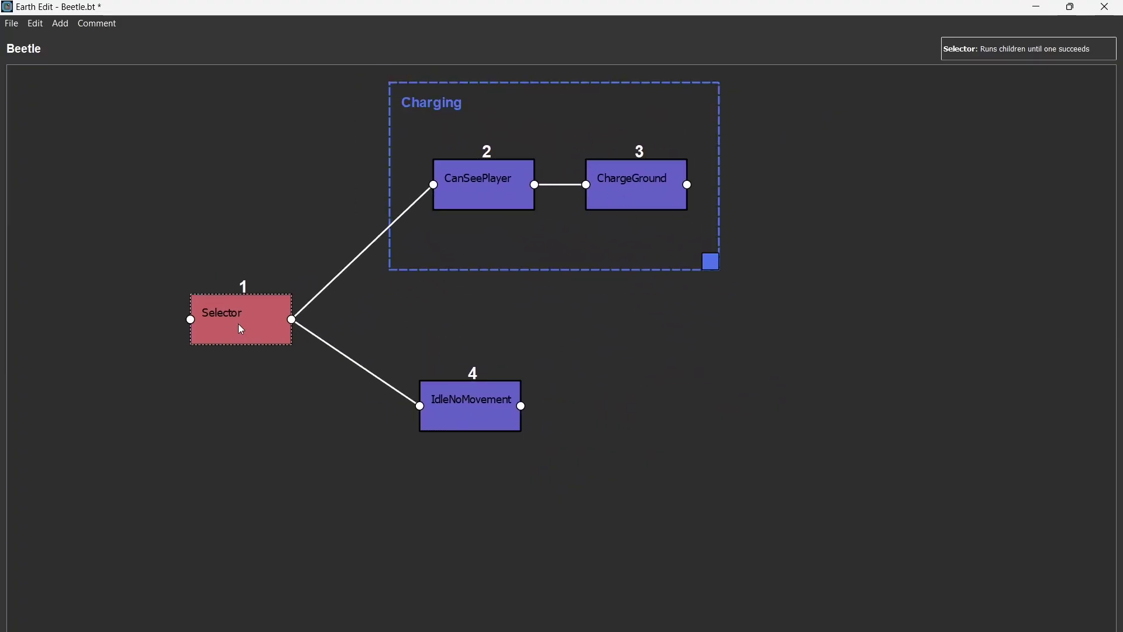
# Name a comment box Idle and fit it over the IdleNoMovement node
pyautogui.write('Idle')
pyautogui.press('Return')
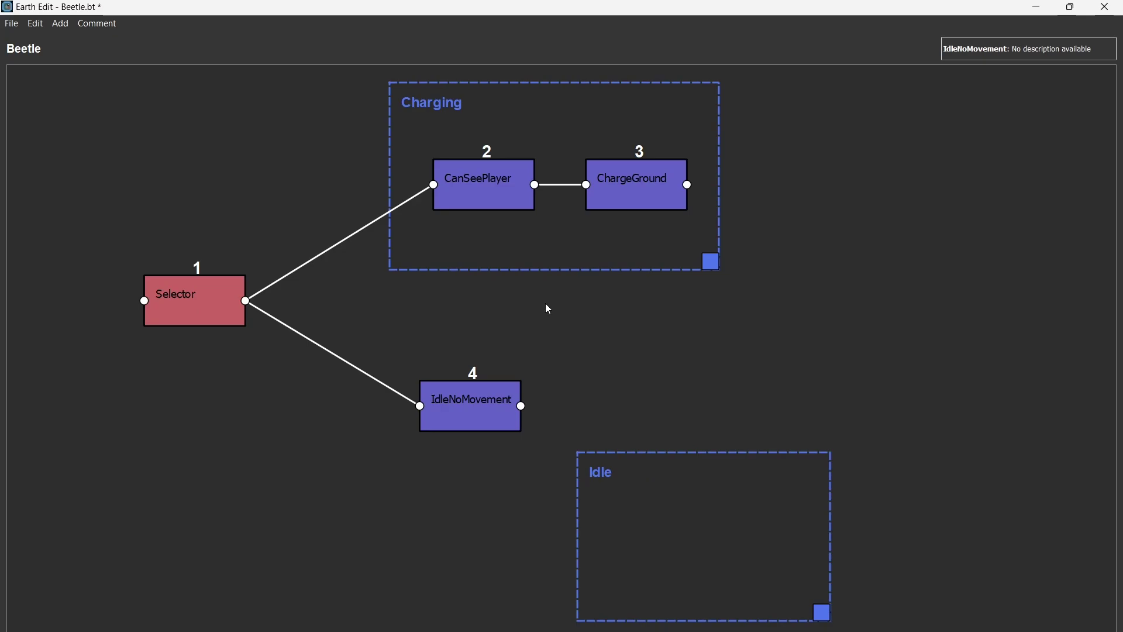
pyautogui.moveTo(702, 524); pyautogui.dragTo(515, 417)
pyautogui.moveTo(633, 507); pyautogui.dragTo(745, 522)
pyautogui.scroll(-2, 518, 421)
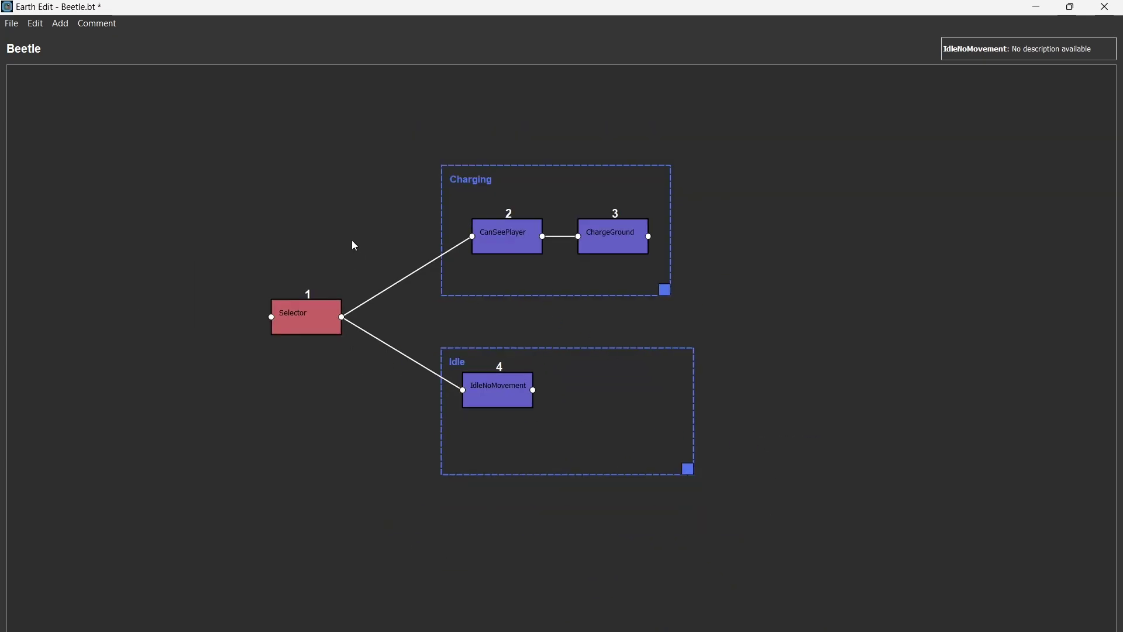
# Add an Everything comment box enclosing all the nodes
pyautogui.write('E')
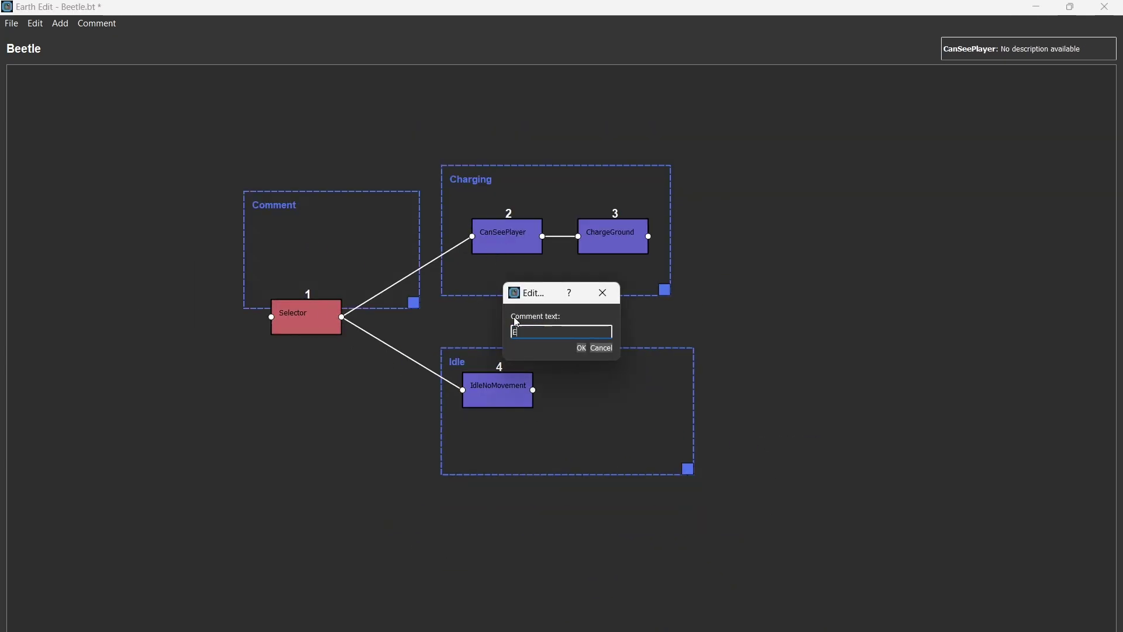
pyautogui.write('verything')
pyautogui.press('Return')
pyautogui.moveTo(348, 239); pyautogui.dragTo(334, 223)
pyautogui.moveTo(400, 289); pyautogui.dragTo(768, 527)
pyautogui.moveTo(318, 229)
pyautogui.mouseDown()
pyautogui.moveTo(255, 232)
pyautogui.moveTo(311, 229)
pyautogui.mouseUp()
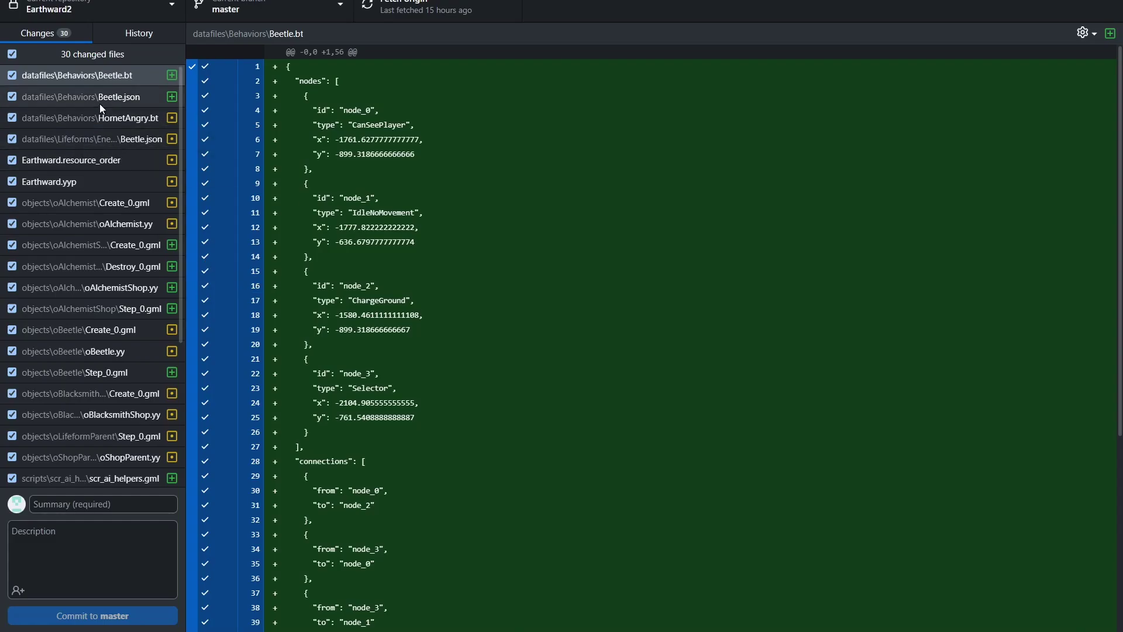
# Append && entity.onGround to the CanSeePlayer condition and save the script
pyautogui.scroll(-5, 114, 328)
pyautogui.click(114, 329)
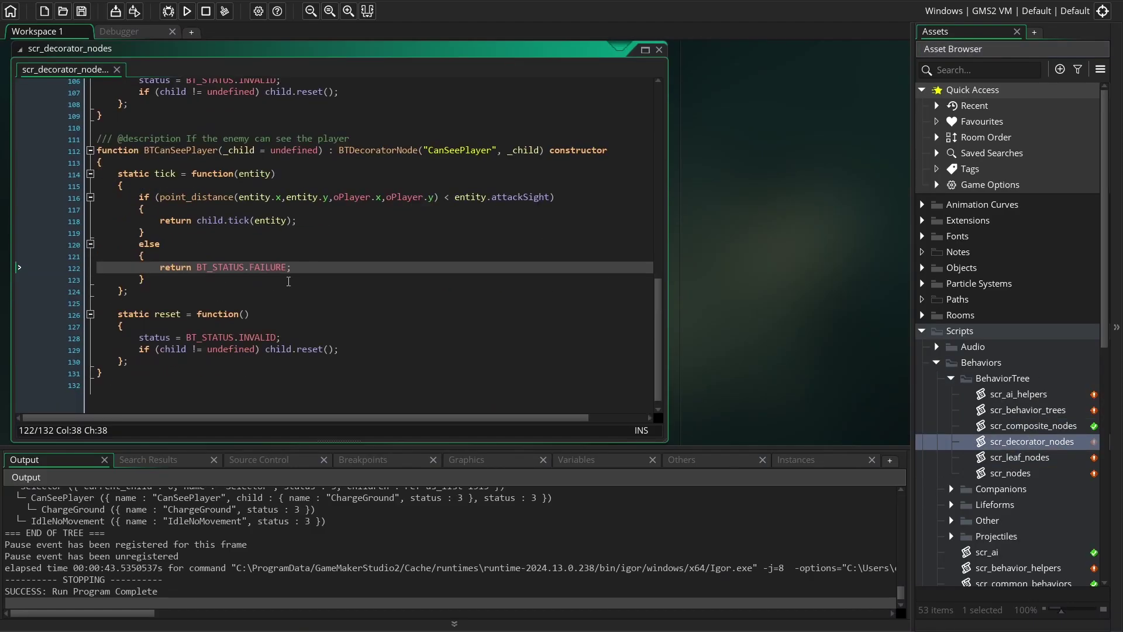
pyautogui.write('& entity.onGround')
pyautogui.press('Down')
pyautogui.hotkey('ctrl', 's')
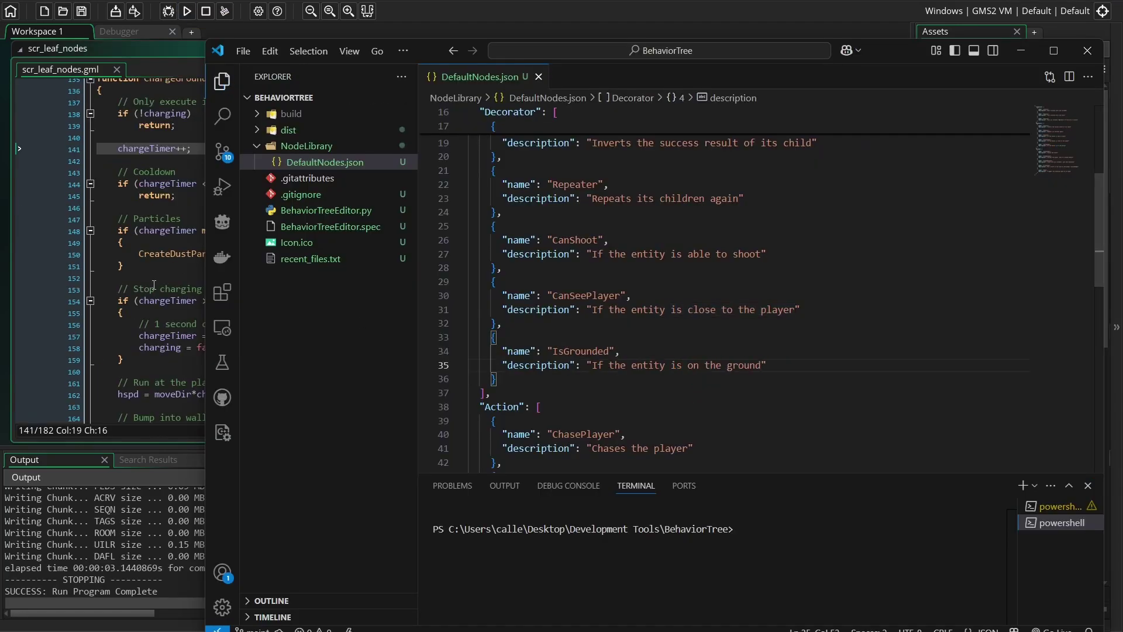
# Undo the stray edits around the duplicated Shoot node entry and return to GameMaker
pyautogui.scroll(-8, 513, 322)
pyautogui.click(513, 322)
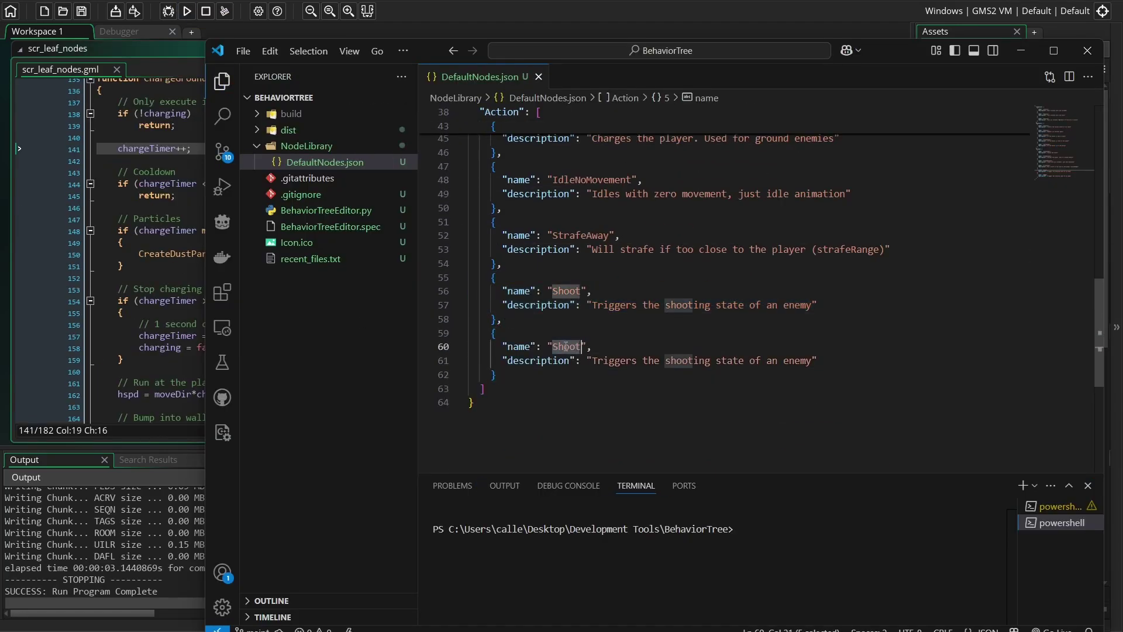
pyautogui.hotkey('ctrl', 'z')
pyautogui.hotkey('ctrl', 'z')
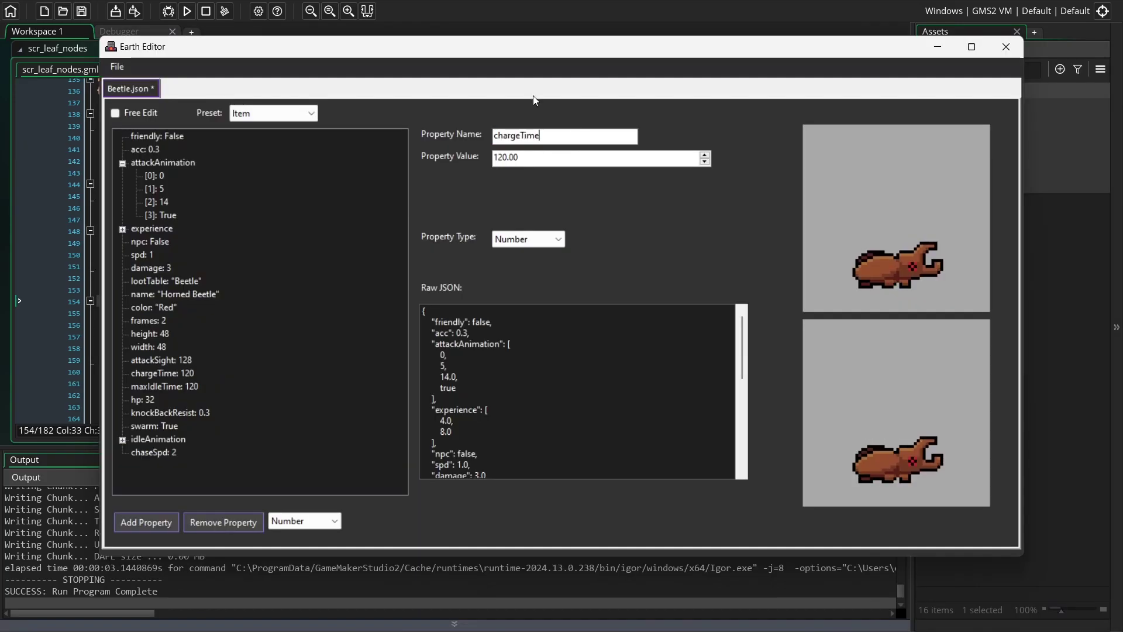
pyautogui.click(409, 23)
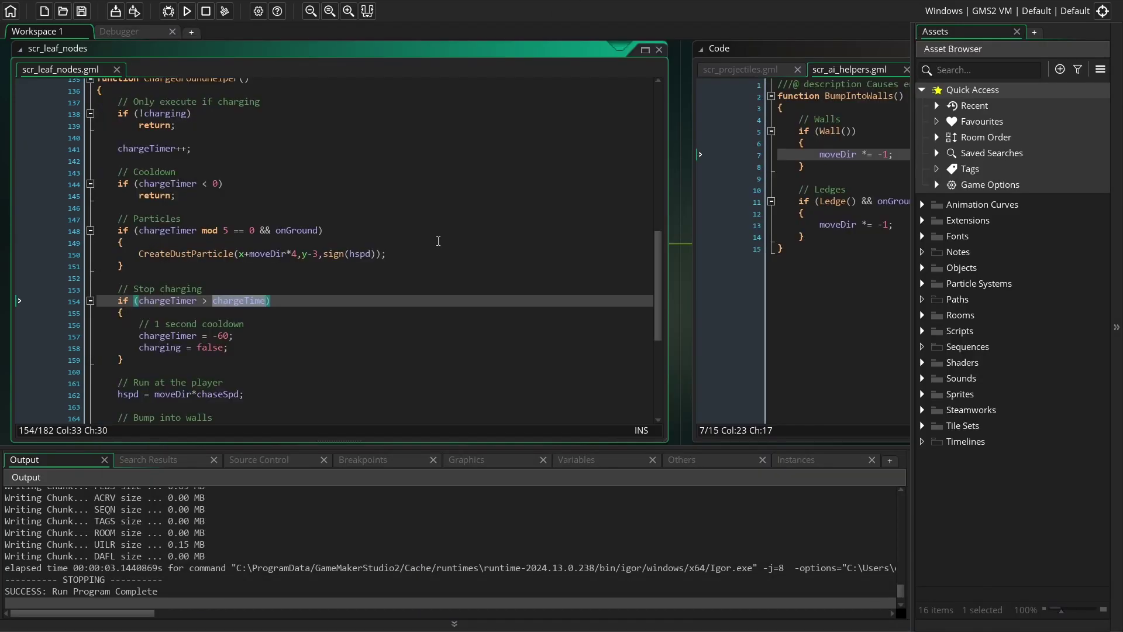
pyautogui.scroll(-2, 239, 314)
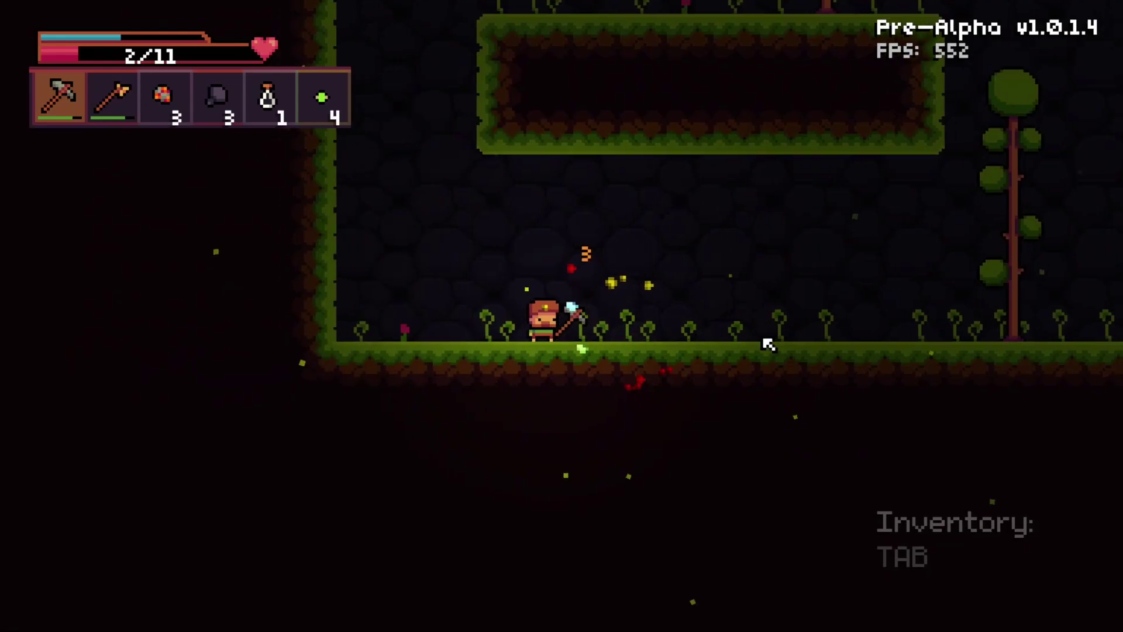
pyautogui.press('d')
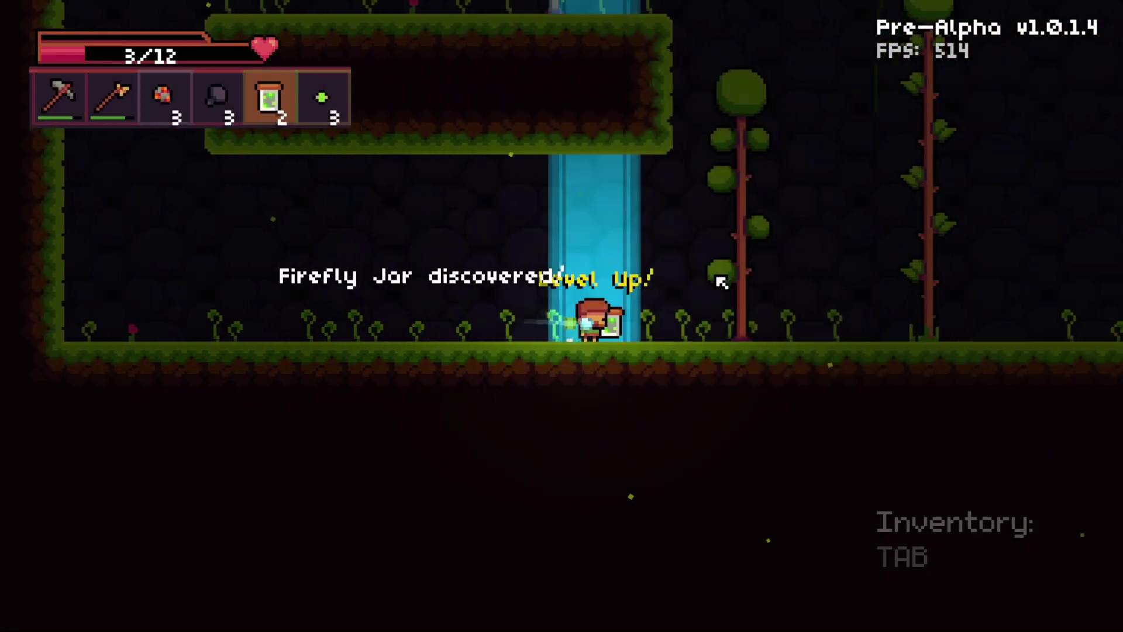
# Throw both firefly jars at the beetle
pyautogui.press('space')
pyautogui.click(875, 123)
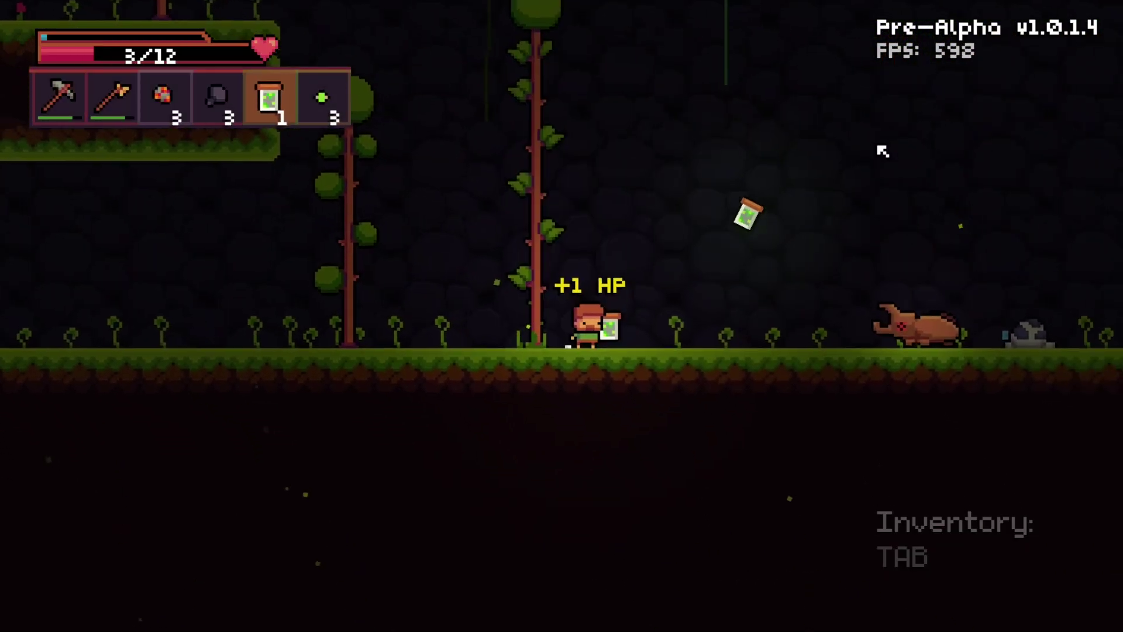
pyautogui.press('a')
pyautogui.press('space')
pyautogui.click(485, 496)
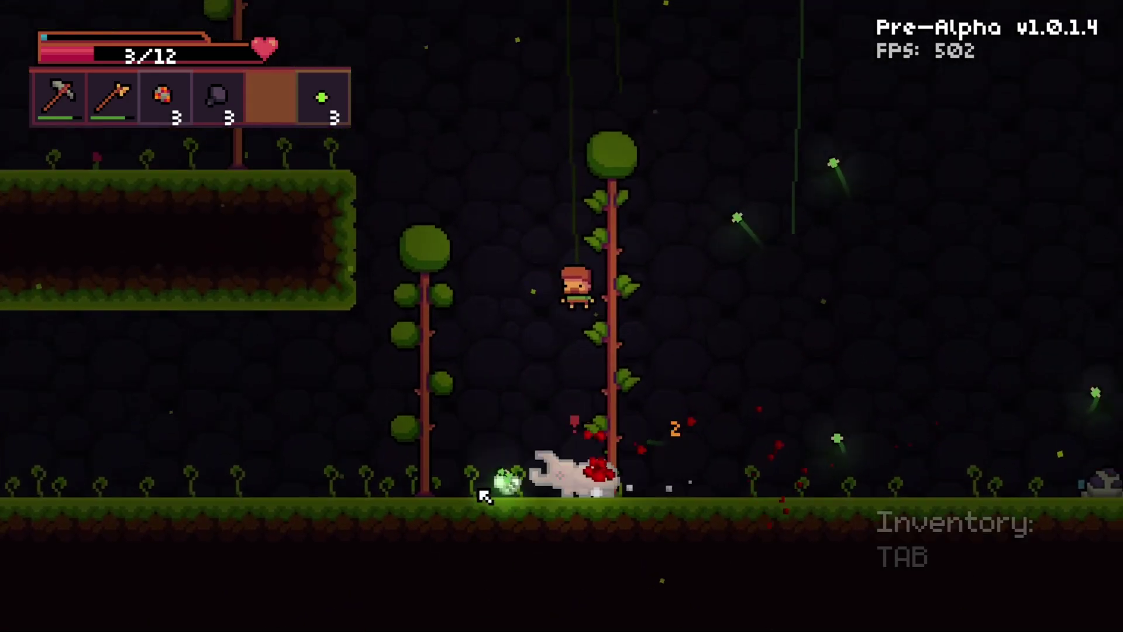
# Kill the beetle with the pickaxe
pyautogui.press('1')
pyautogui.click(416, 322)
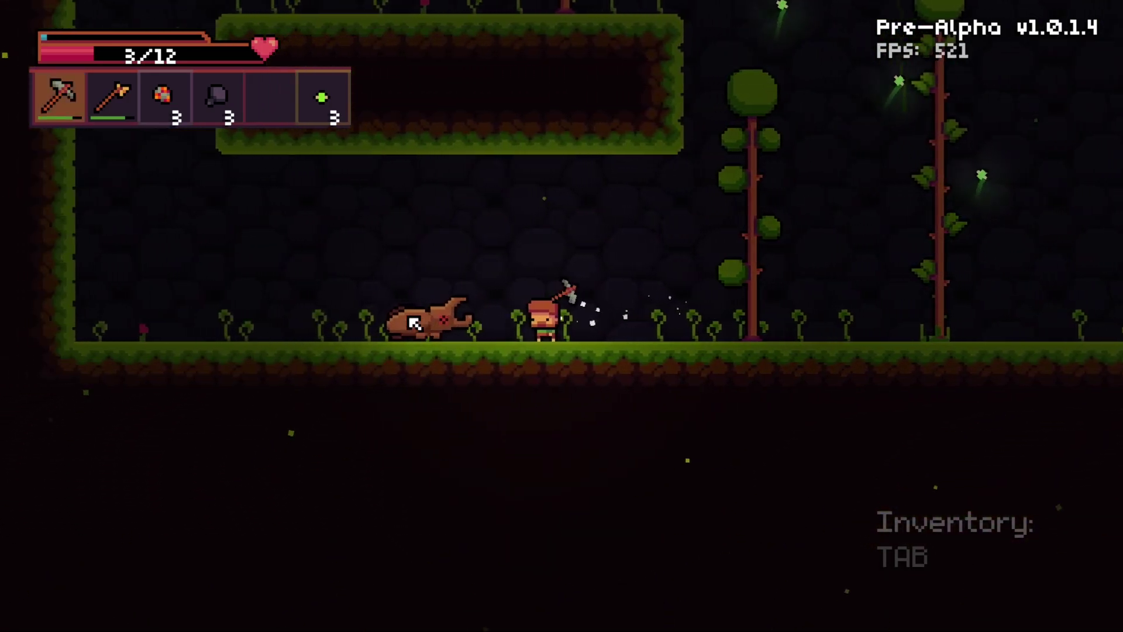
pyautogui.press('space')
pyautogui.click(454, 334)
pyautogui.press('d')
pyautogui.click(797, 323)
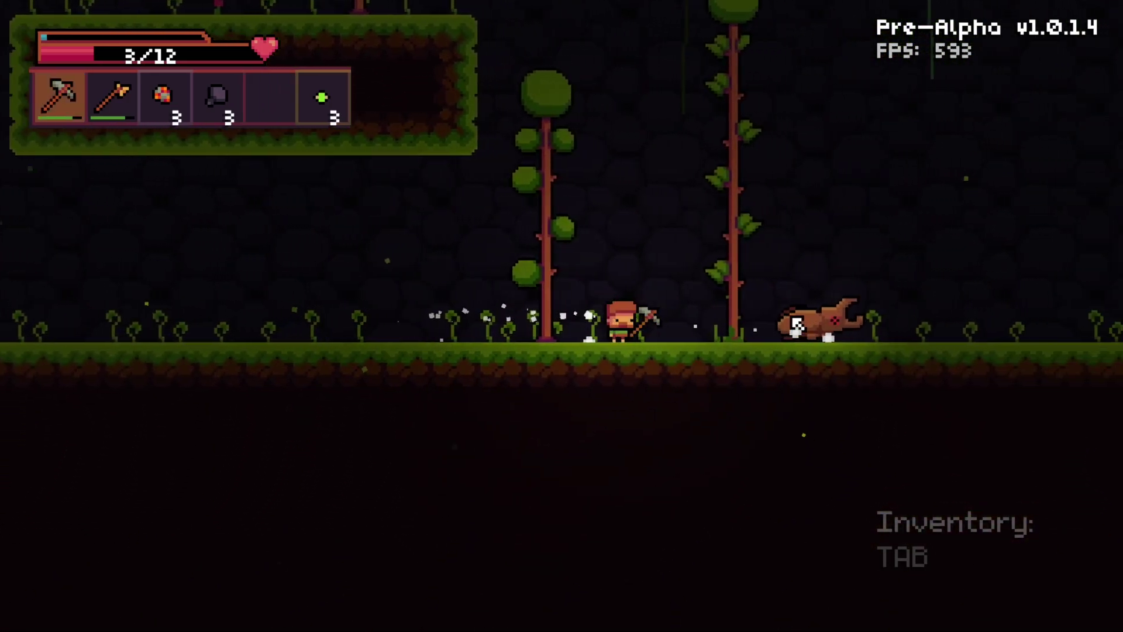
pyautogui.click(749, 329)
pyautogui.press('space')
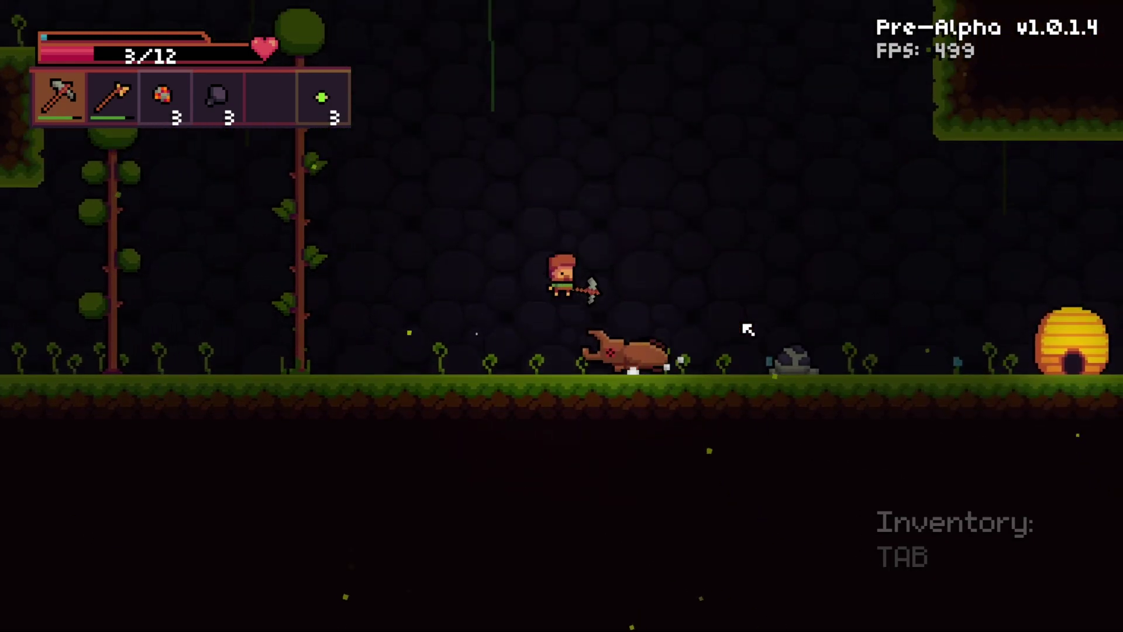
pyautogui.press('a')
pyautogui.click(393, 361)
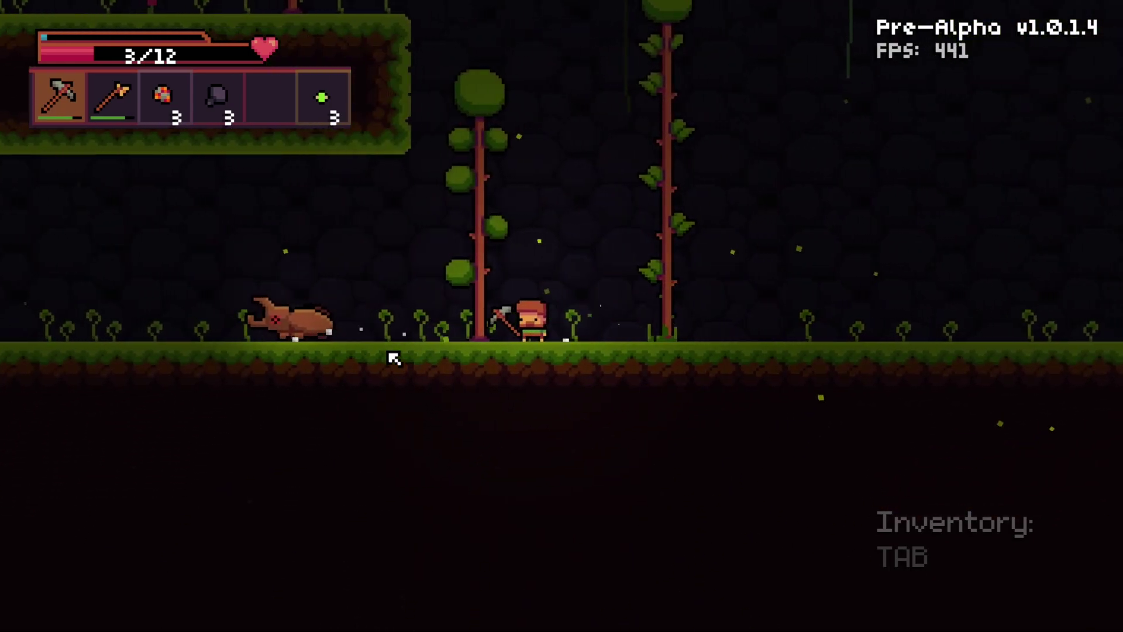
pyautogui.click(394, 356)
pyautogui.click(402, 346)
# Craft a Wooden Sword in the inventory
pyautogui.press('d')
pyautogui.press('Tab')
pyautogui.press('2')
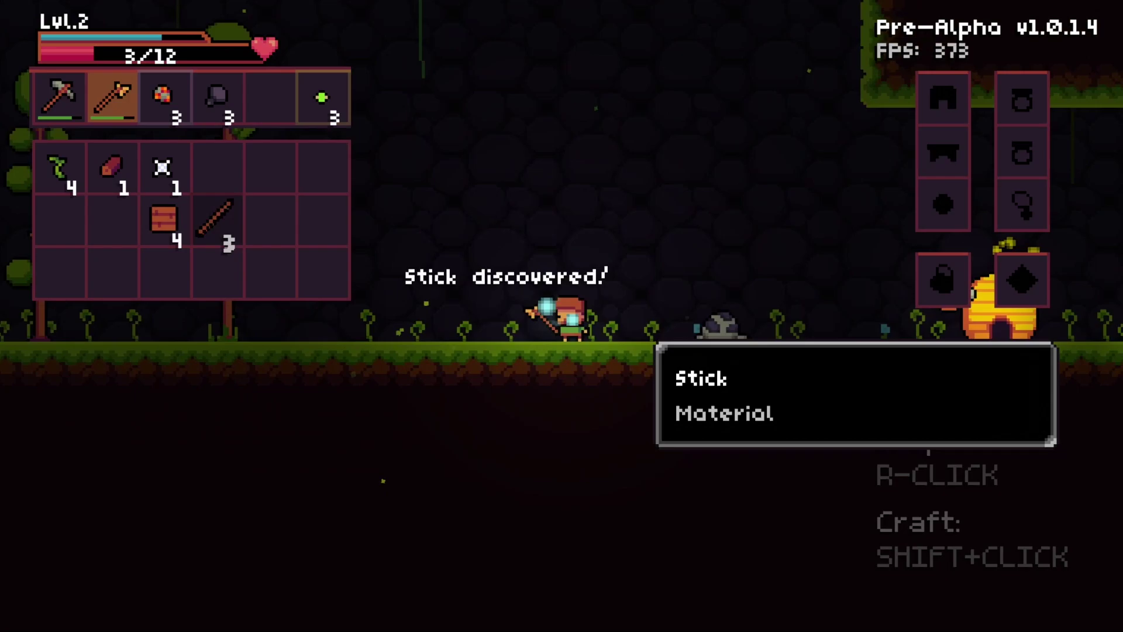
pyautogui.keyDown('shift'); pyautogui.click(226, 218); pyautogui.keyUp('shift')
pyautogui.click(58, 96)
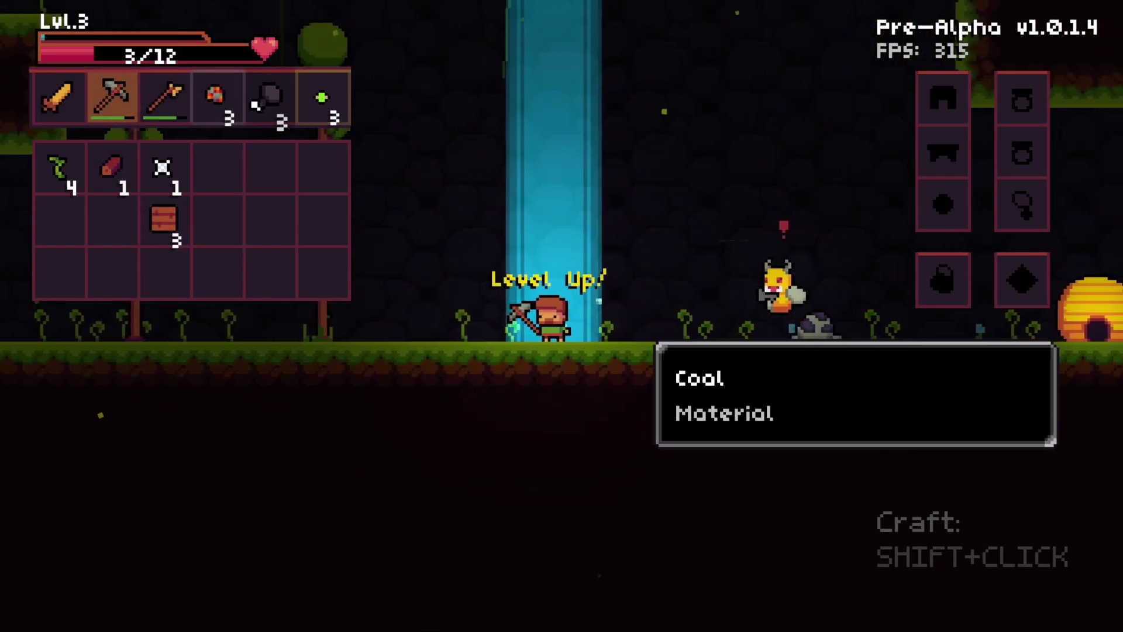
pyautogui.press('Tab')
# Kill the bee with the Wooden Sword and run right into a new area
pyautogui.click(725, 337)
pyautogui.click(719, 332)
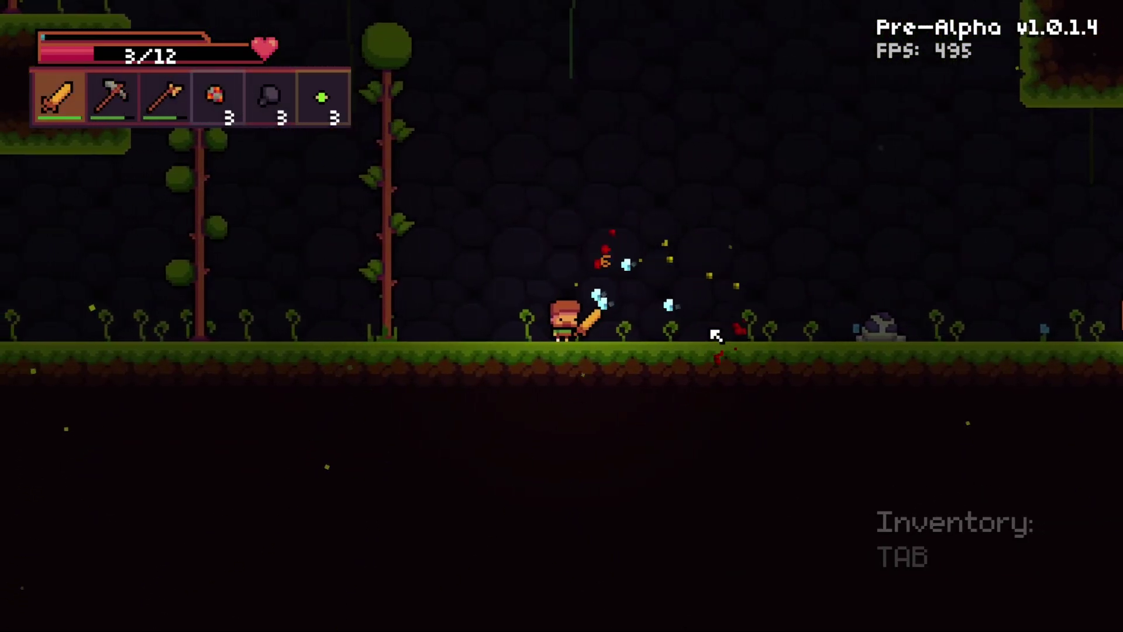
pyautogui.press('d')
pyautogui.press('2')
pyautogui.press('d')
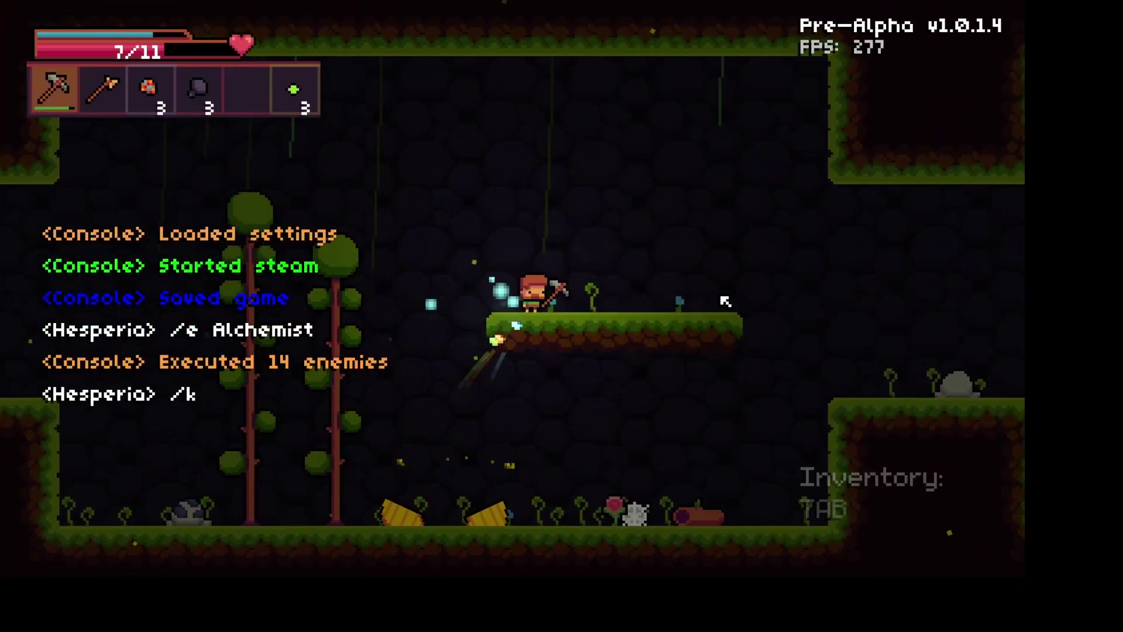
# Spawn an Alchemist with the /e chat command and walk over to it
pyautogui.press('Return')
pyautogui.write('/e Alchemist')
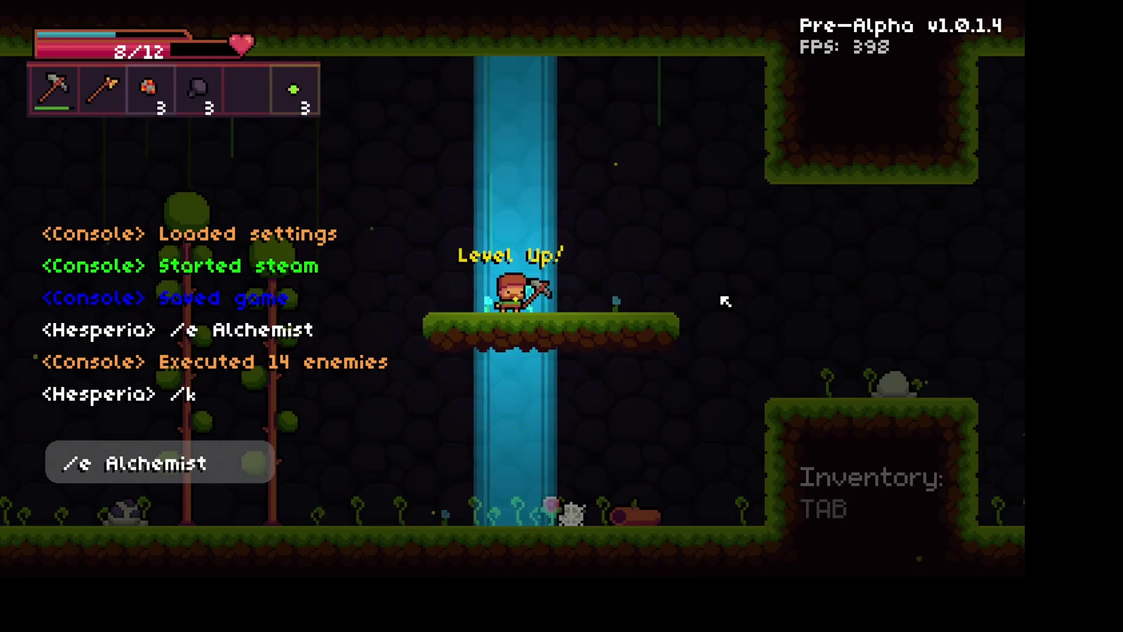
pyautogui.press('Return')
pyautogui.press('d')
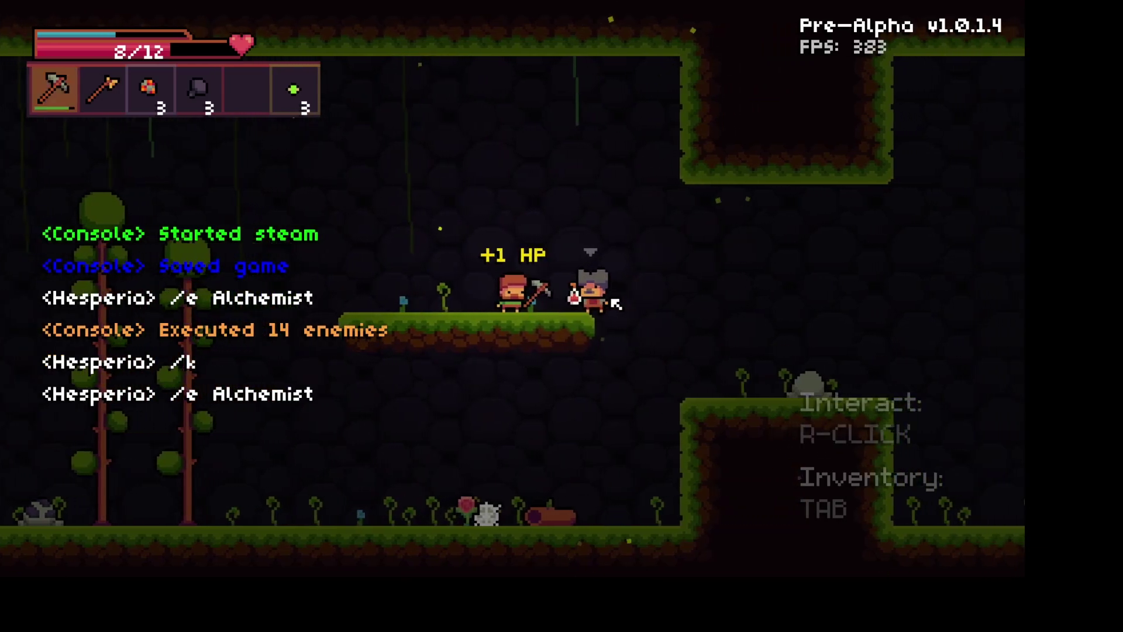
# View the Alchemist's recipe list, then close the window
pyautogui.rightClick(610, 302)
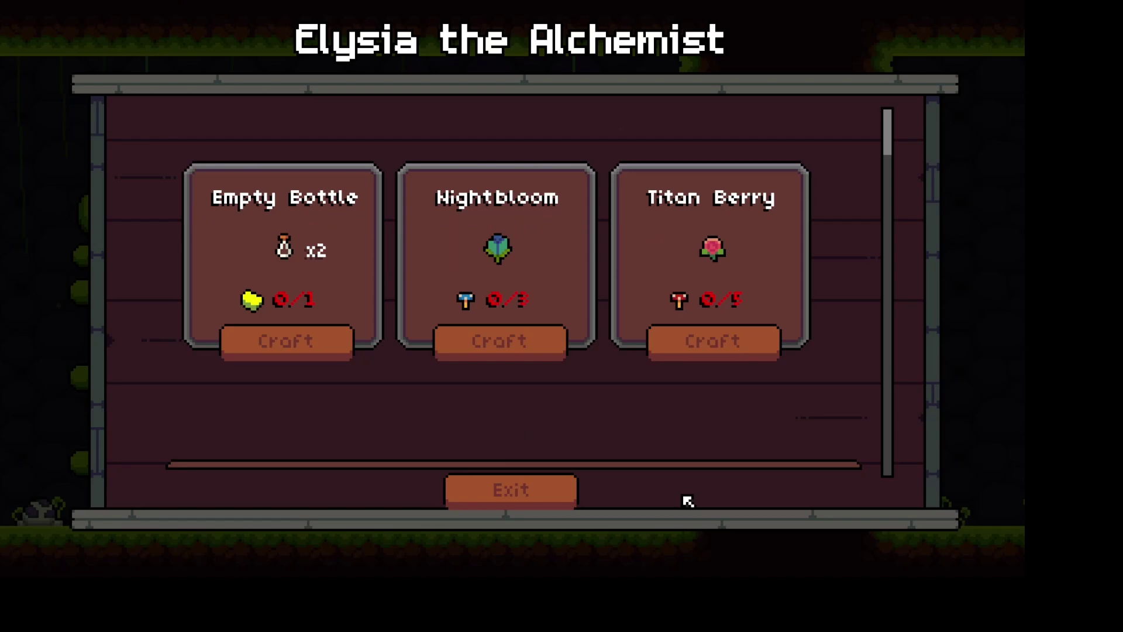
pyautogui.scroll(-3, 522, 406)
pyautogui.scroll(2, 529, 418)
pyautogui.click(533, 499)
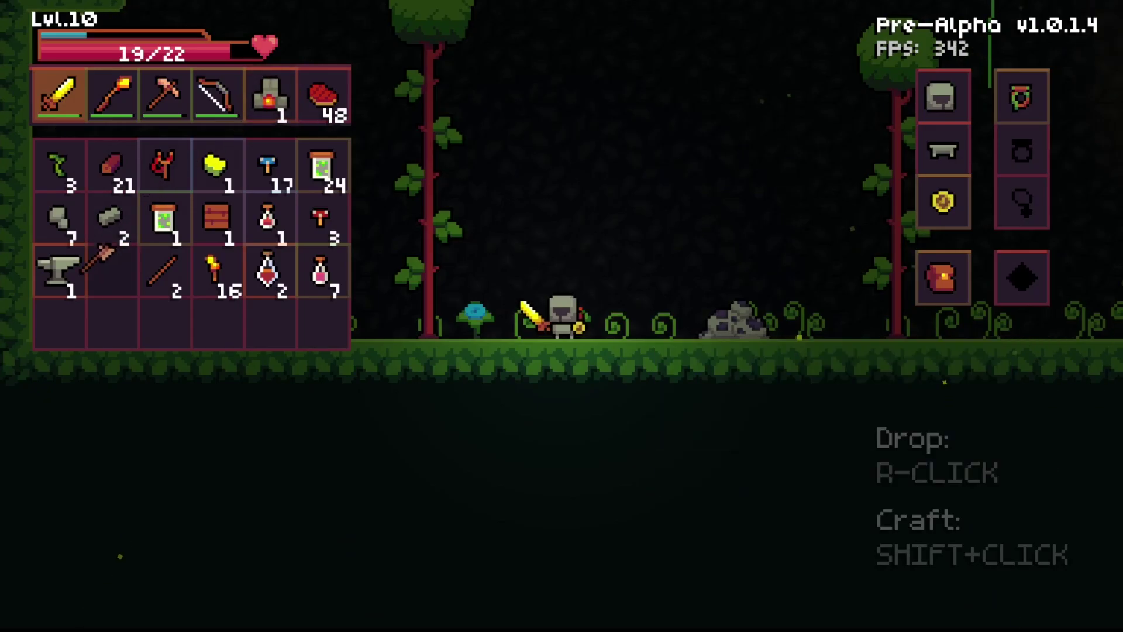
# Move the anvil into the hotbar, stow the bow, and select the meat
pyautogui.click(217, 94)
pyautogui.click(113, 268)
pyautogui.press('Tab')
pyautogui.press('6')
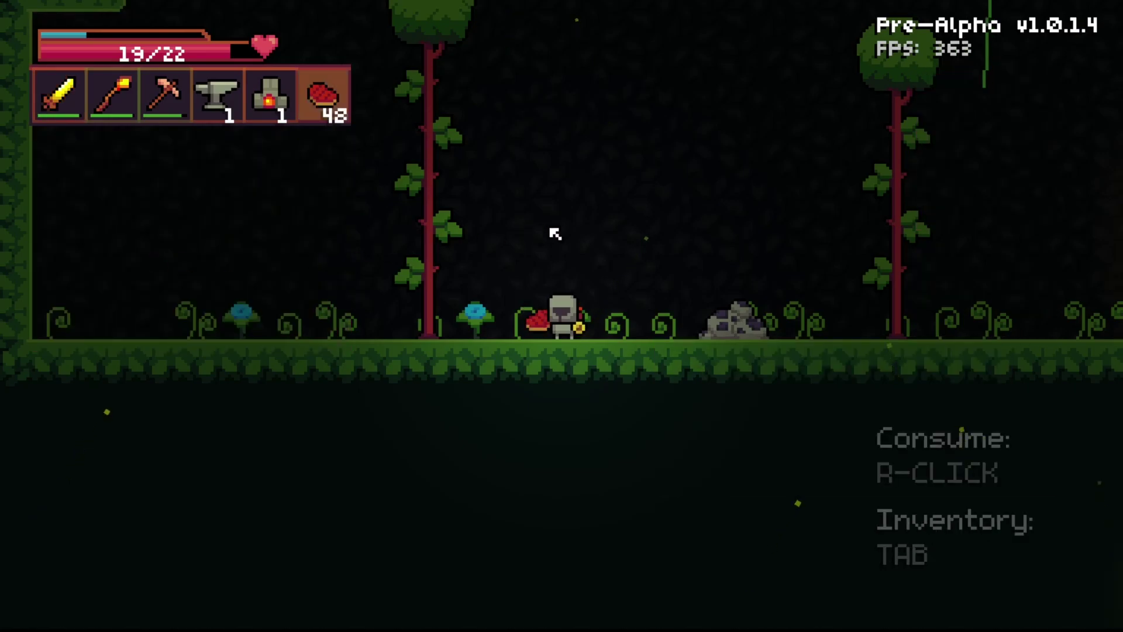
# Place the furnace and smelt one coal
pyautogui.rightClick(655, 319)
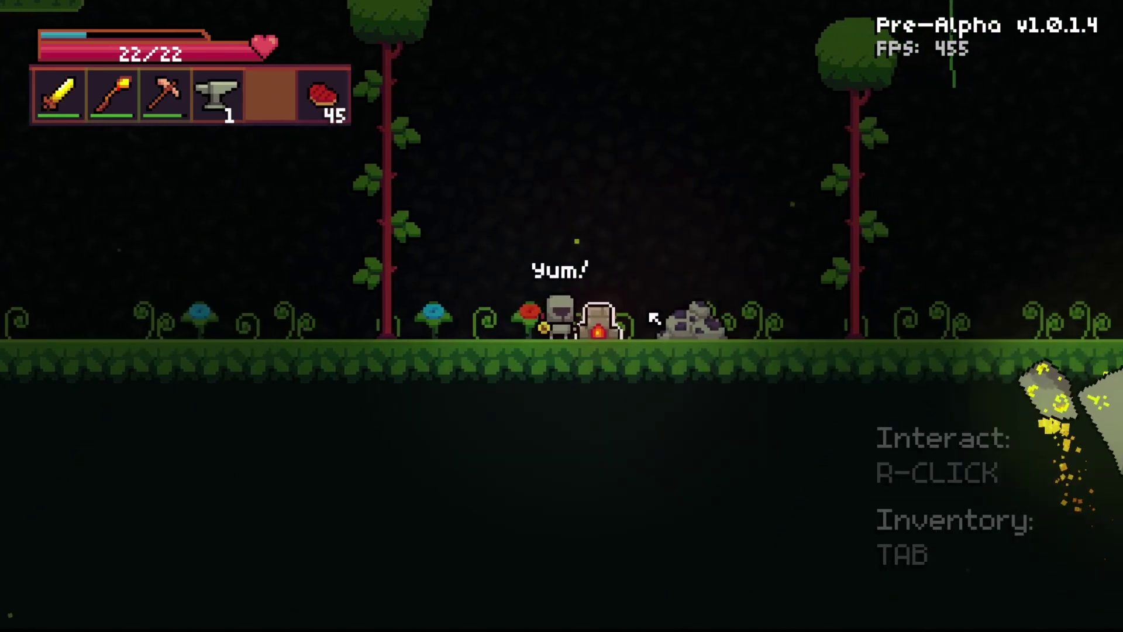
pyautogui.rightClick(644, 323)
pyautogui.scroll(-4, 634, 323)
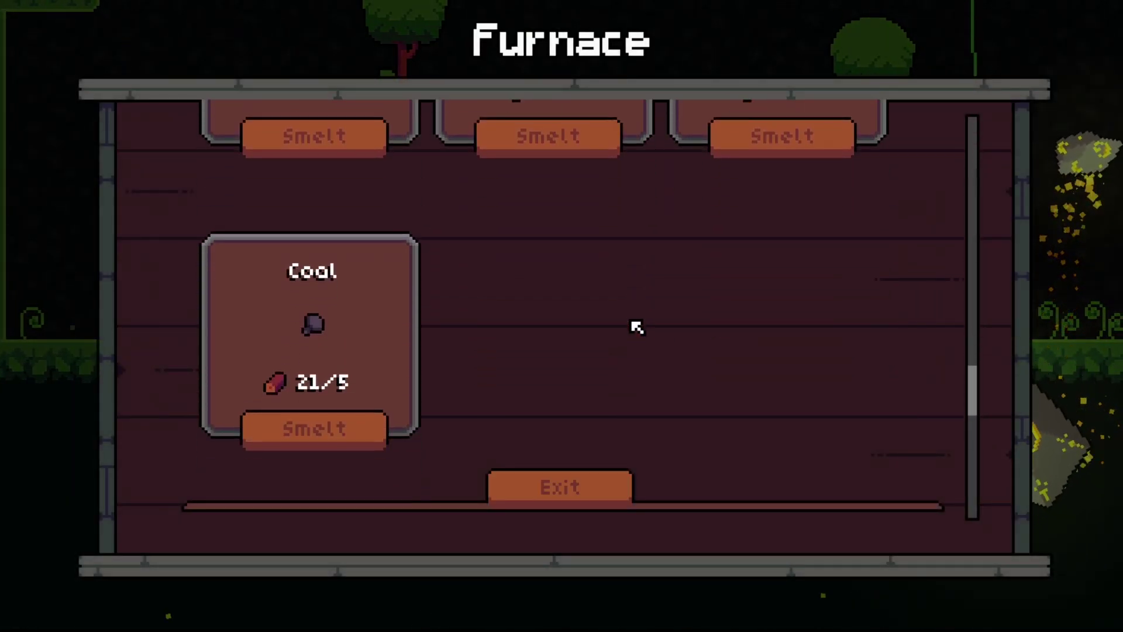
pyautogui.scroll(4, 635, 324)
pyautogui.scroll(-4, 556, 445)
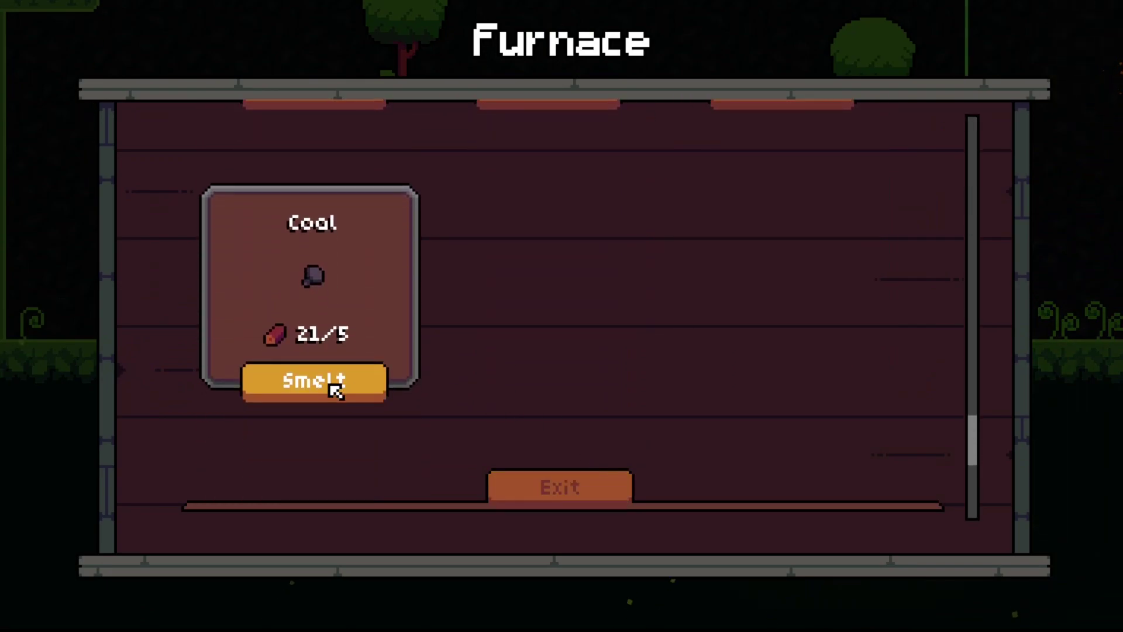
pyautogui.click(541, 480)
# Shoot the bees with the fire staff
pyautogui.press('a')
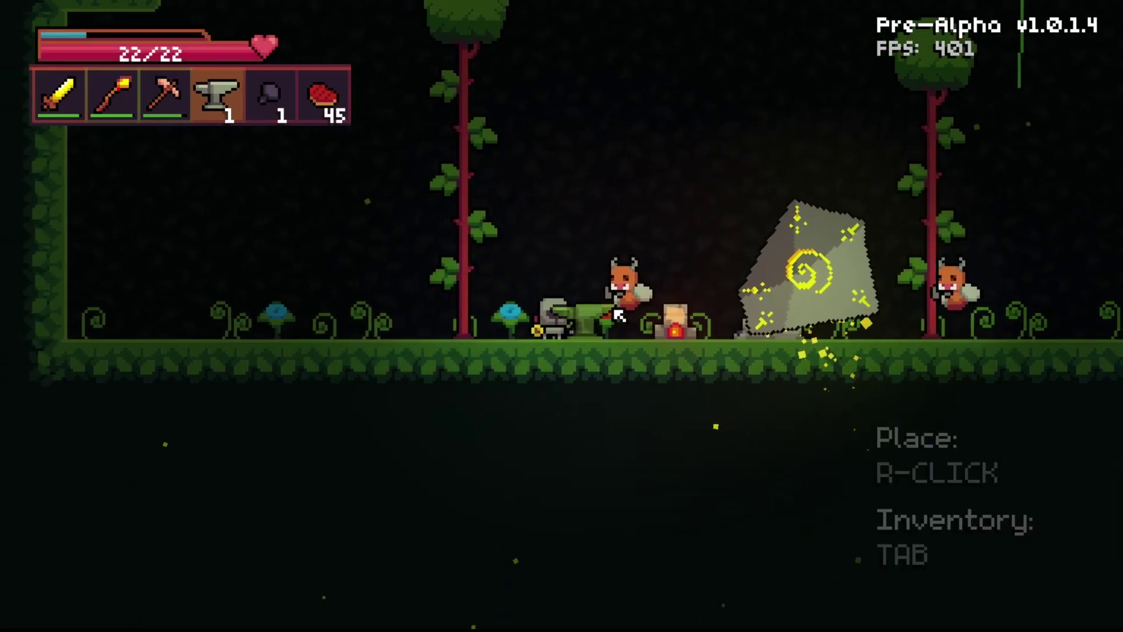
pyautogui.press('2')
pyautogui.click(647, 296)
pyautogui.press('d')
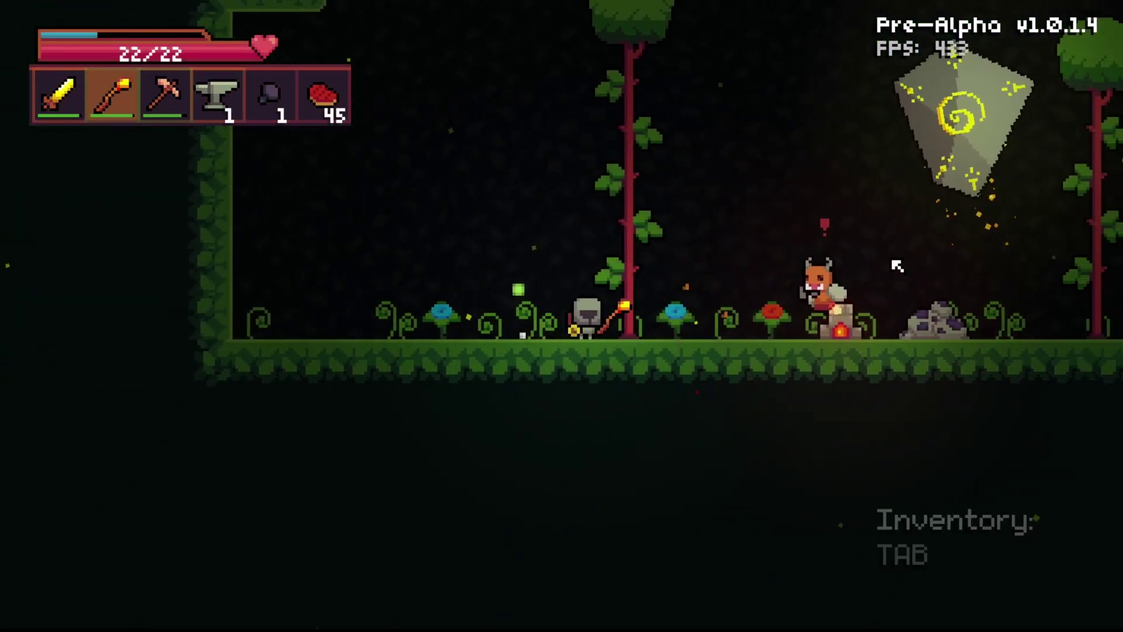
pyautogui.click(760, 287)
pyautogui.press('d')
# Place the anvil beside the furnace and browse its recipes
pyautogui.press('4')
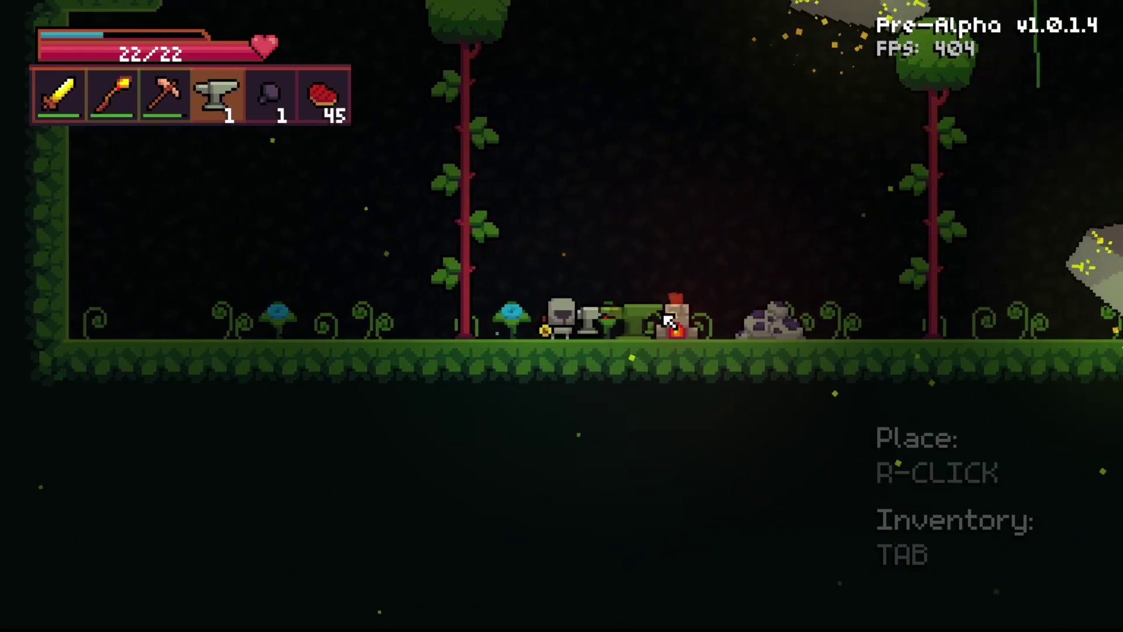
pyautogui.press('a')
pyautogui.rightClick(643, 310)
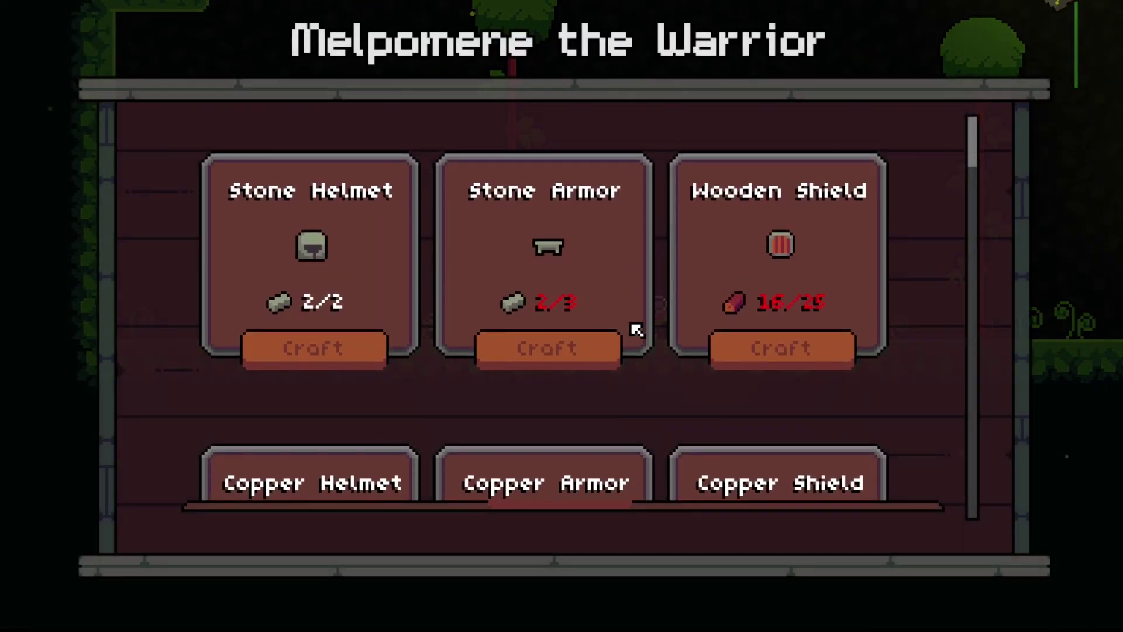
pyautogui.scroll(-10, 440, 347)
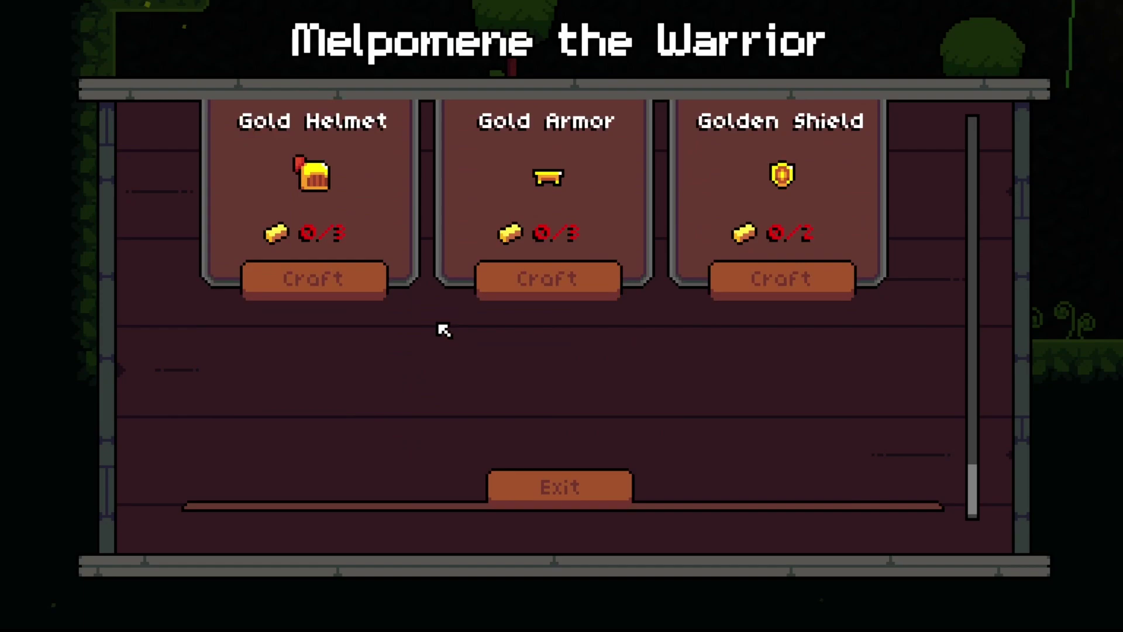
pyautogui.scroll(7, 438, 336)
pyautogui.press('Escape')
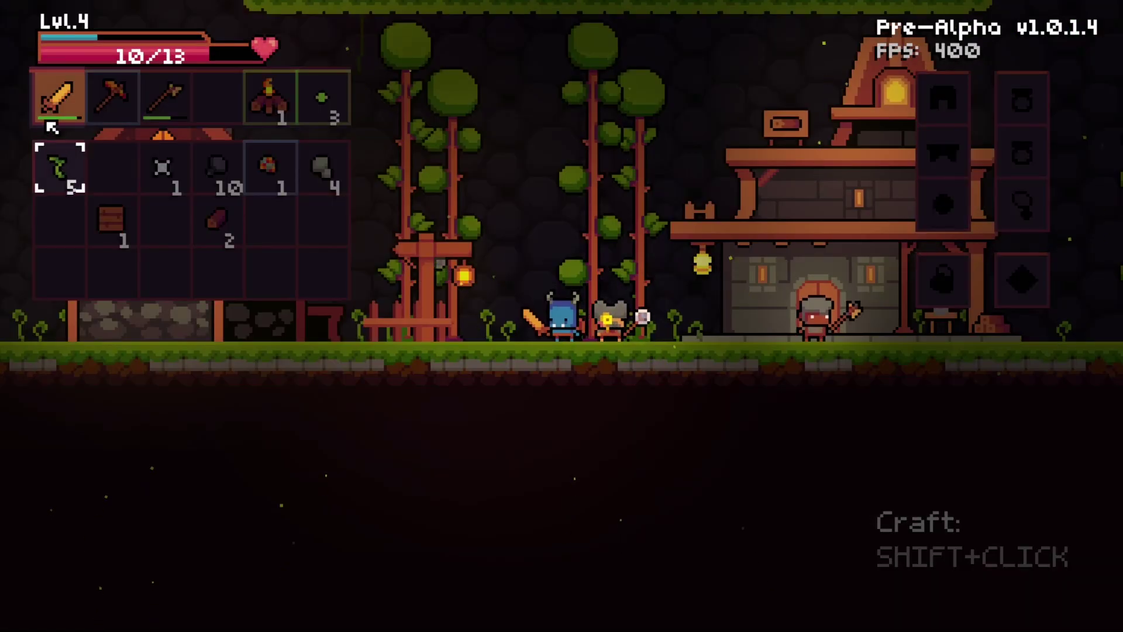
# Craft the Mossy Sword and look over the carpenter's crafting window
pyautogui.keyDown('shift'); pyautogui.click(54, 163); pyautogui.keyUp('shift')
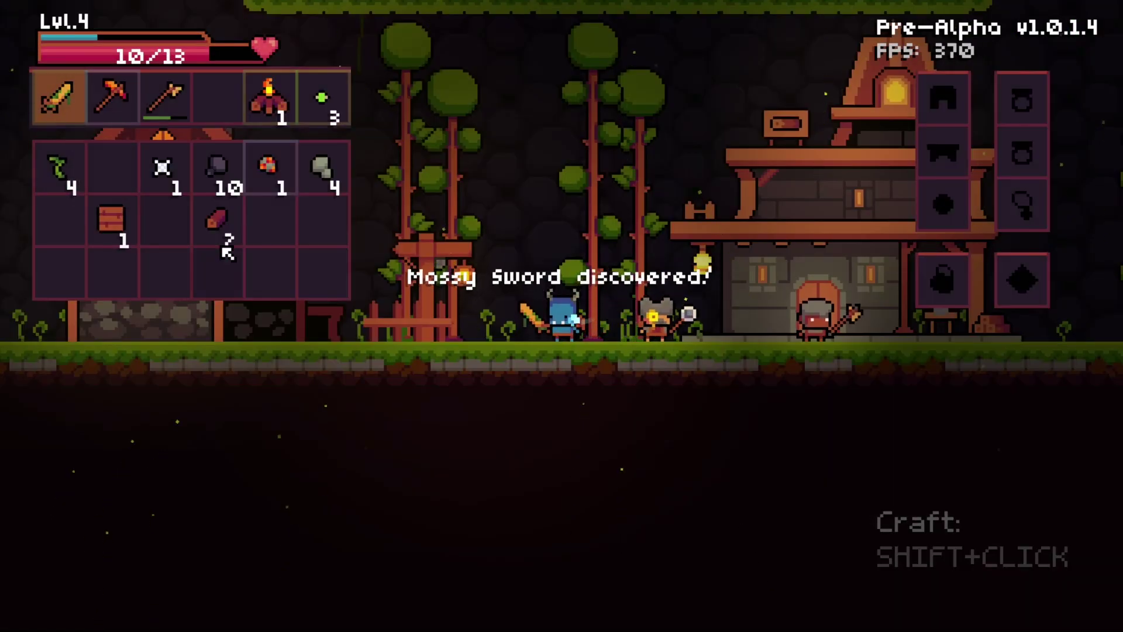
pyautogui.press('Tab')
pyautogui.press('d')
pyautogui.rightClick(534, 325)
pyautogui.scroll(-5, 526, 333)
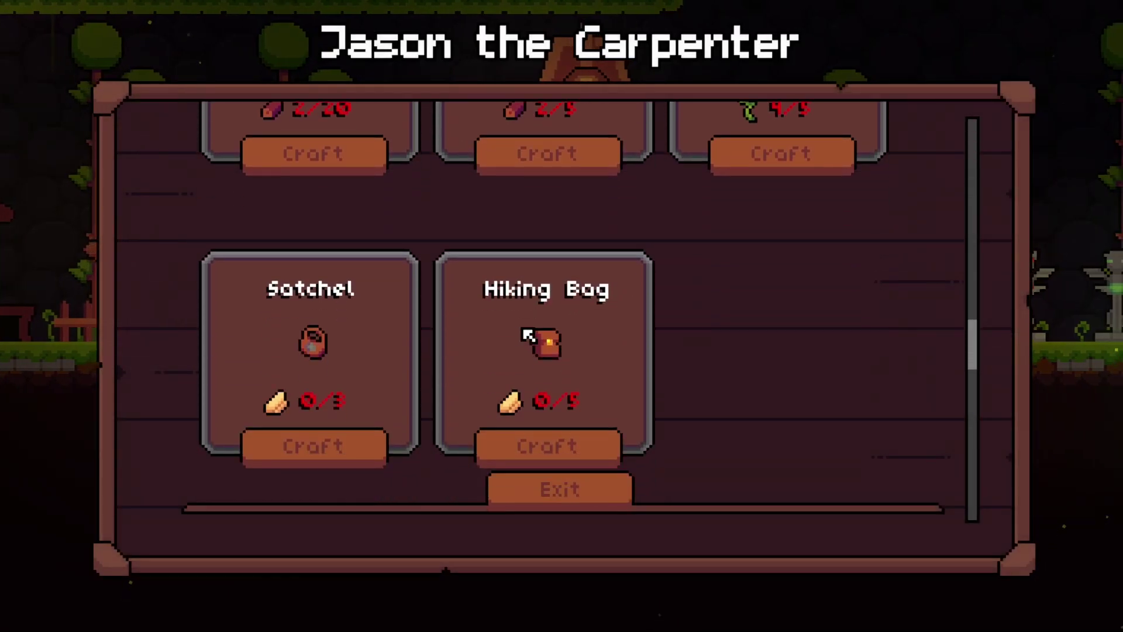
pyautogui.press('Escape')
# Jump past the cursed statues into the next cave and drink a healing potion
pyautogui.press('d')
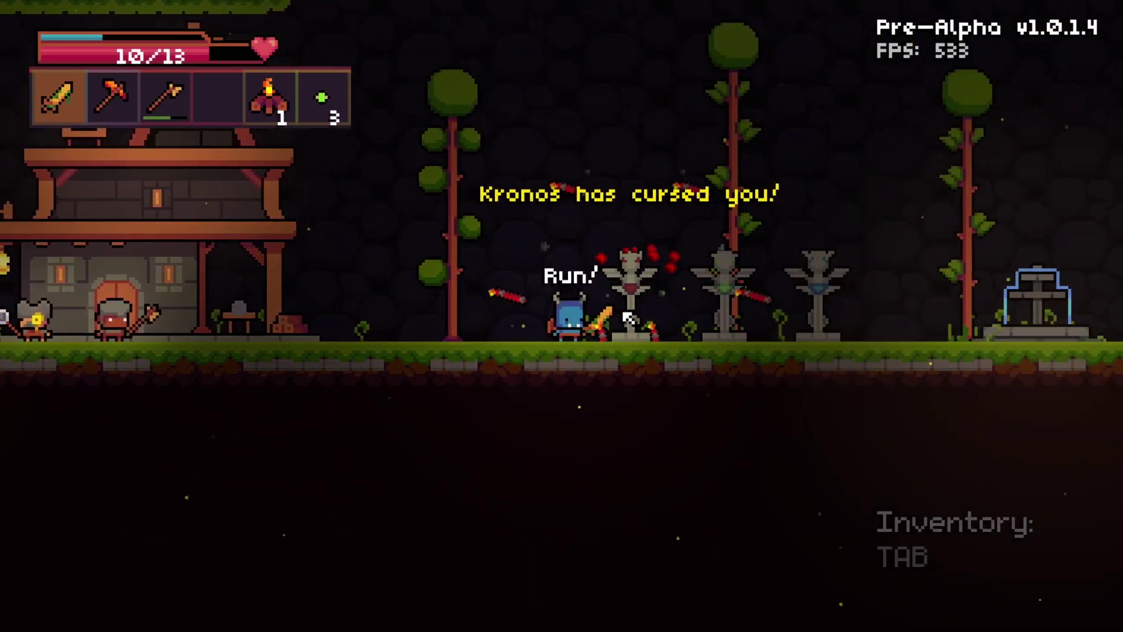
pyautogui.press('space')
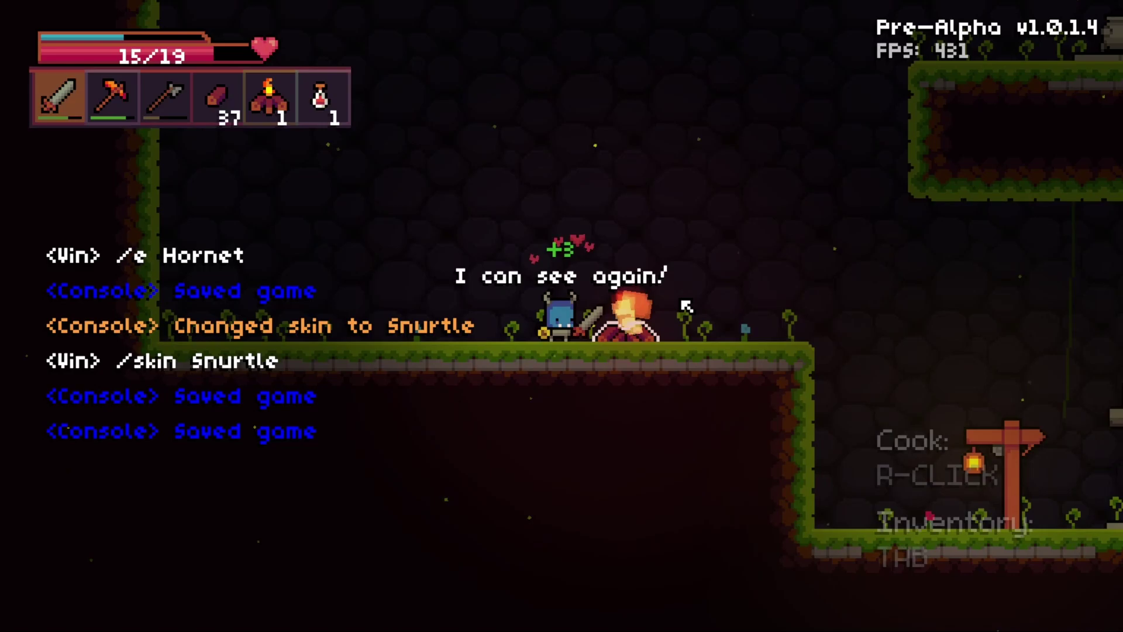
pyautogui.press('d')
pyautogui.press('6')
pyautogui.rightClick(670, 318)
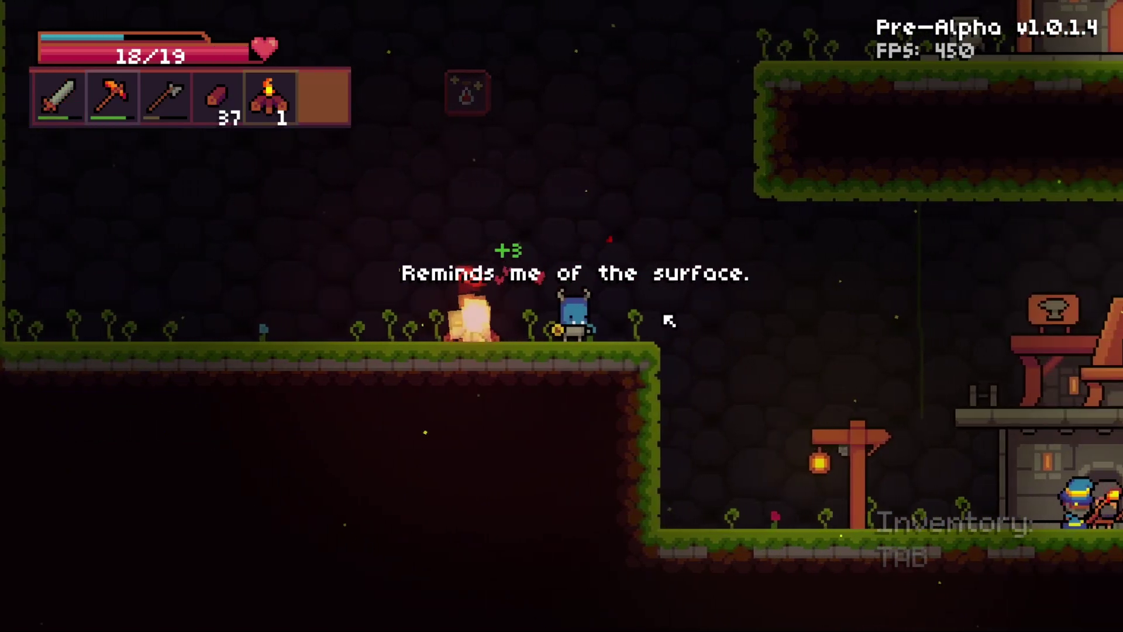
pyautogui.press('a')
pyautogui.press('1')
pyautogui.press('Tab')
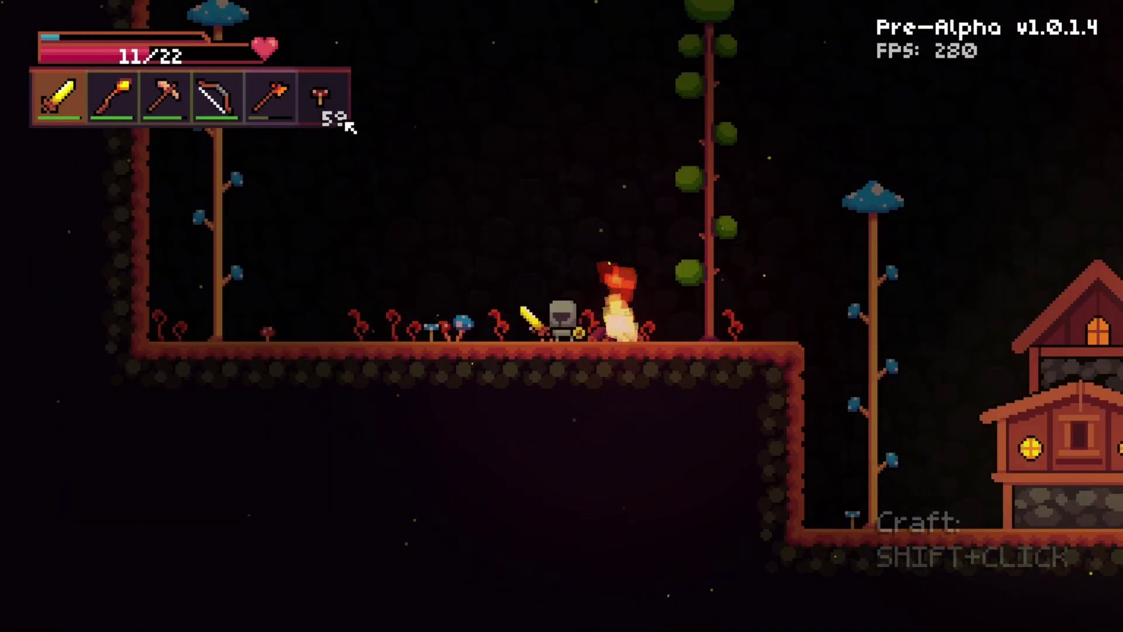
# Eat meat to refill health and browse the Mysterious Merchant's trade offers
pyautogui.press('d')
pyautogui.rightClick(673, 254)
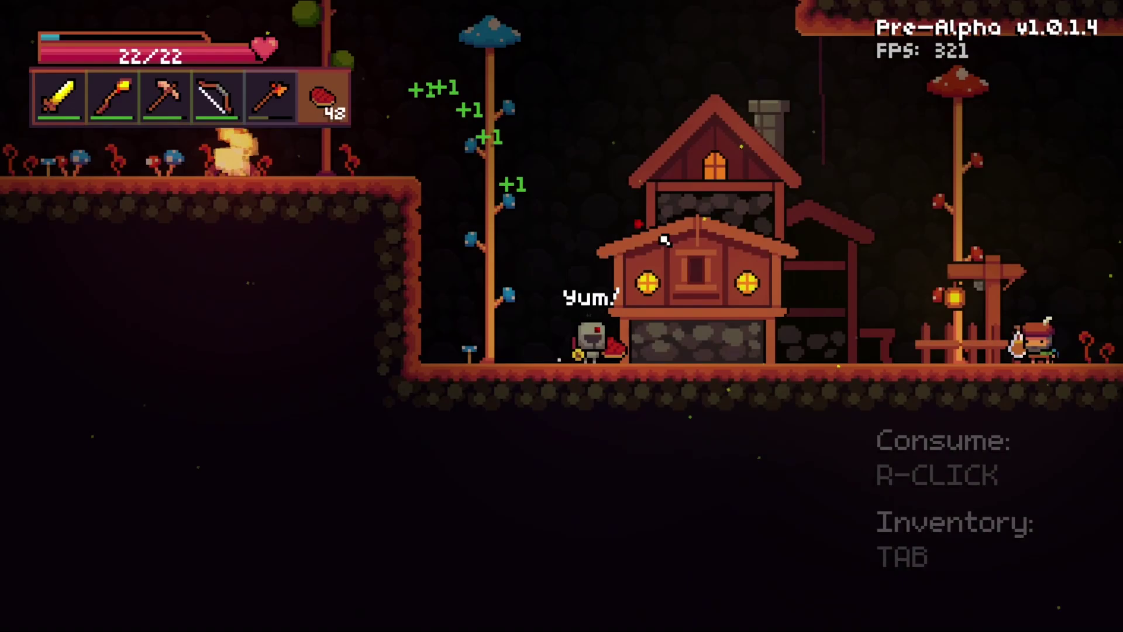
pyautogui.press('d')
pyautogui.rightClick(749, 296)
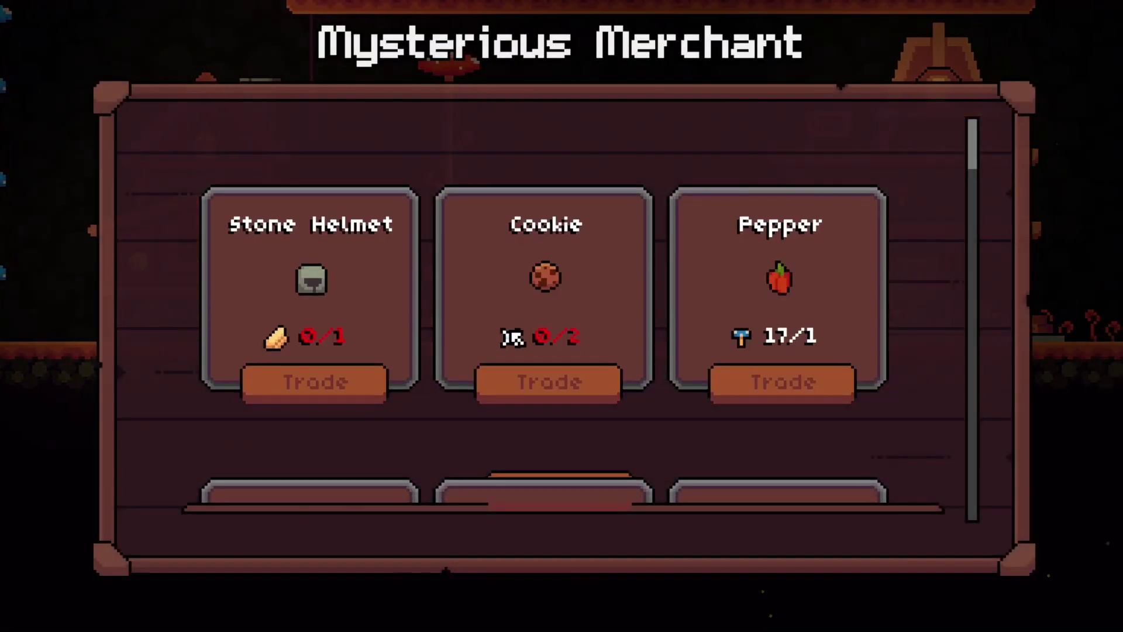
pyautogui.scroll(-3, 558, 316)
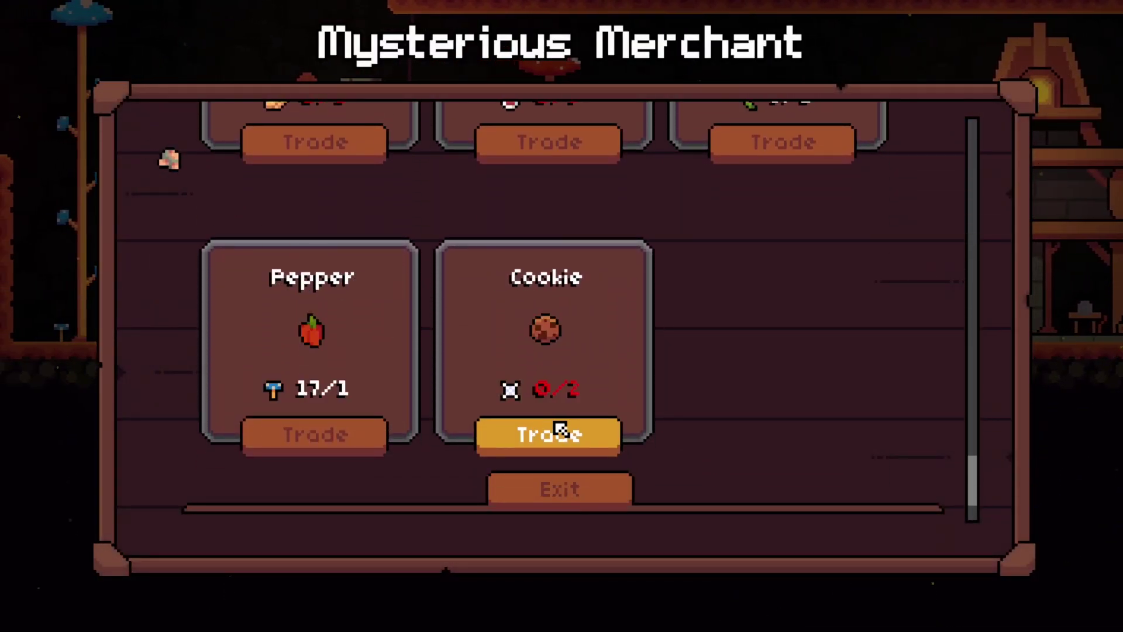
pyautogui.press('Escape')
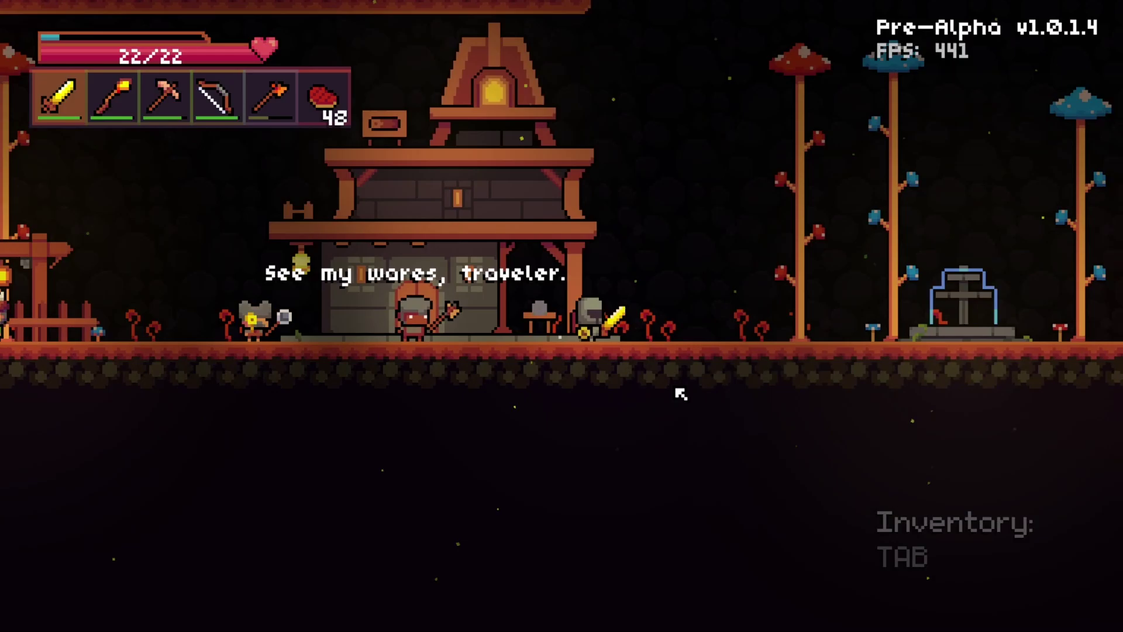
# Look through the carpenter's crafting list
pyautogui.rightClick(532, 361)
pyautogui.scroll(-4, 476, 321)
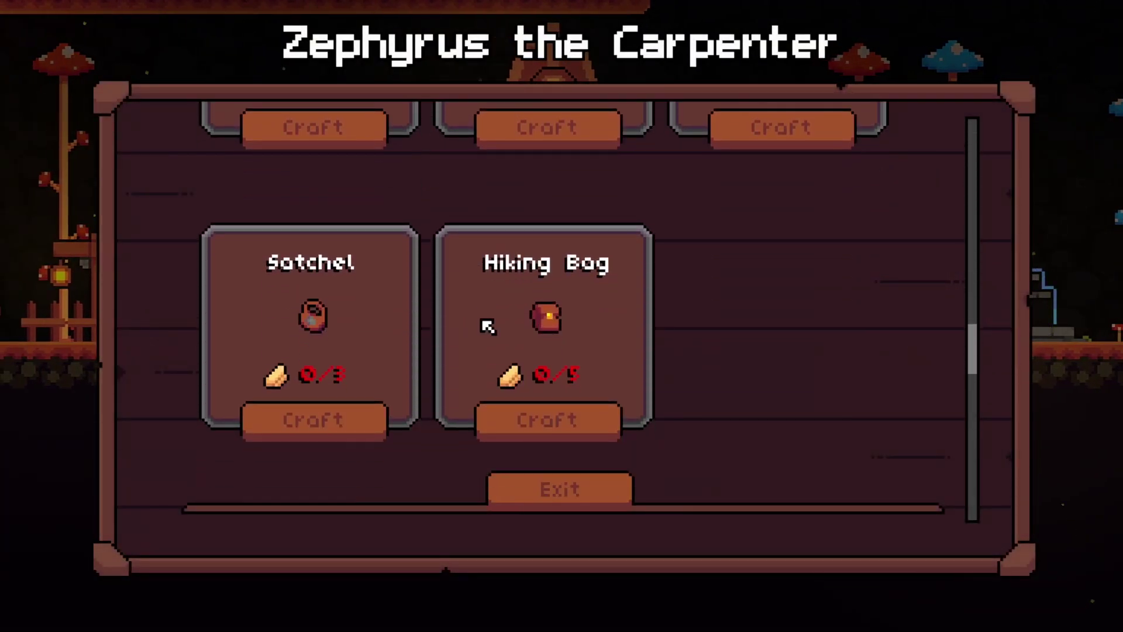
pyautogui.scroll(2, 486, 322)
pyautogui.press('Escape')
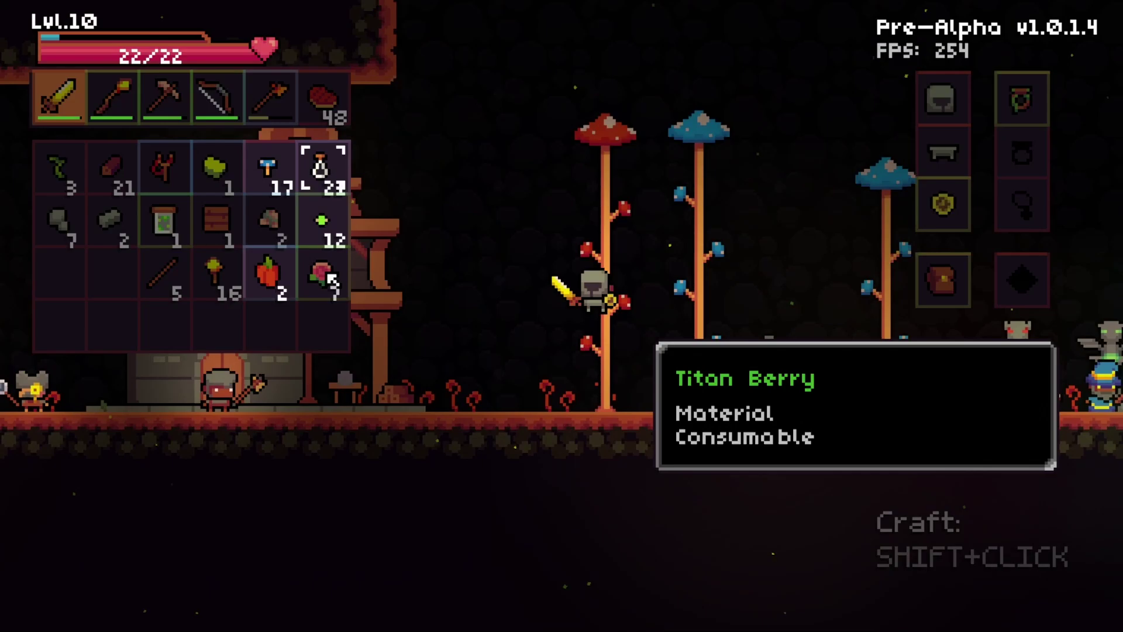
# Craft potions from a bottle and berries, and firefly jars from fireflies
pyautogui.press('d')
pyautogui.keyDown('shift'); pyautogui.click(333, 280); pyautogui.keyUp('shift')
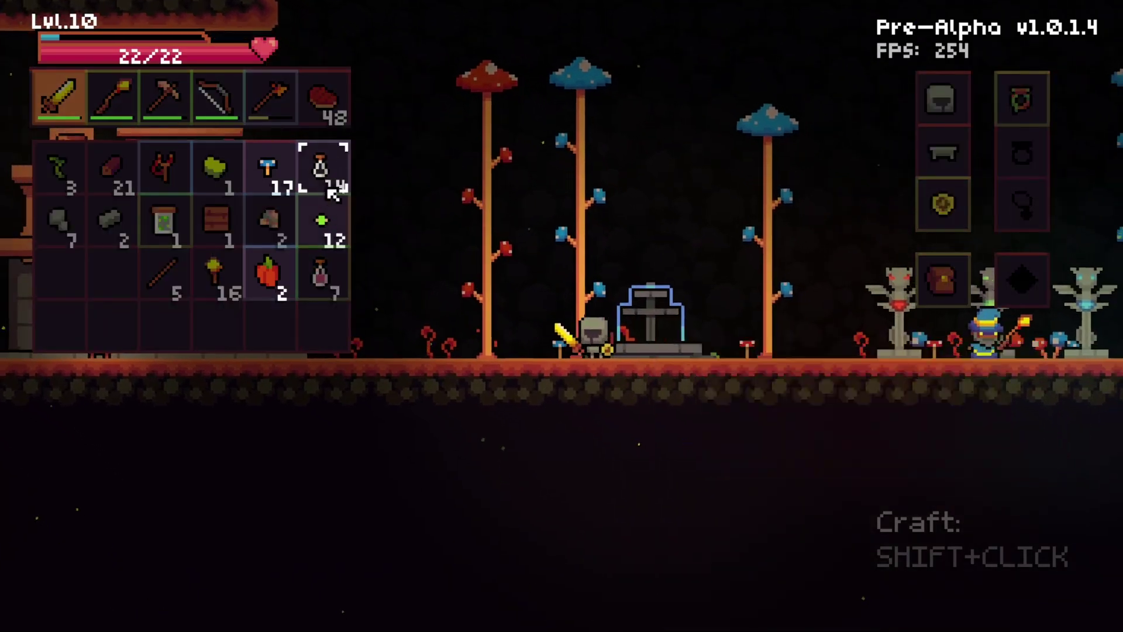
pyautogui.keyDown('shift'); pyautogui.click(268, 275); pyautogui.keyUp('shift')
pyautogui.keyDown('shift'); pyautogui.click(322, 222); pyautogui.keyUp('shift')
pyautogui.click(321, 220)
# Trade stone for Iron Ore at the Mysterious Merchant
pyautogui.rightClick(959, 322)
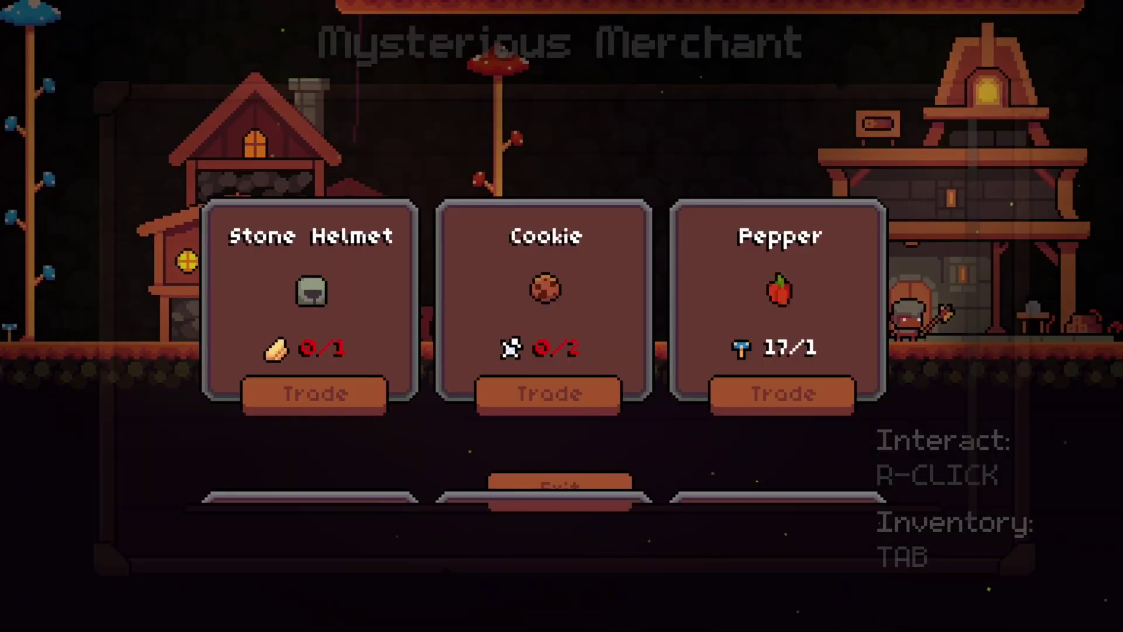
pyautogui.scroll(-3, 583, 332)
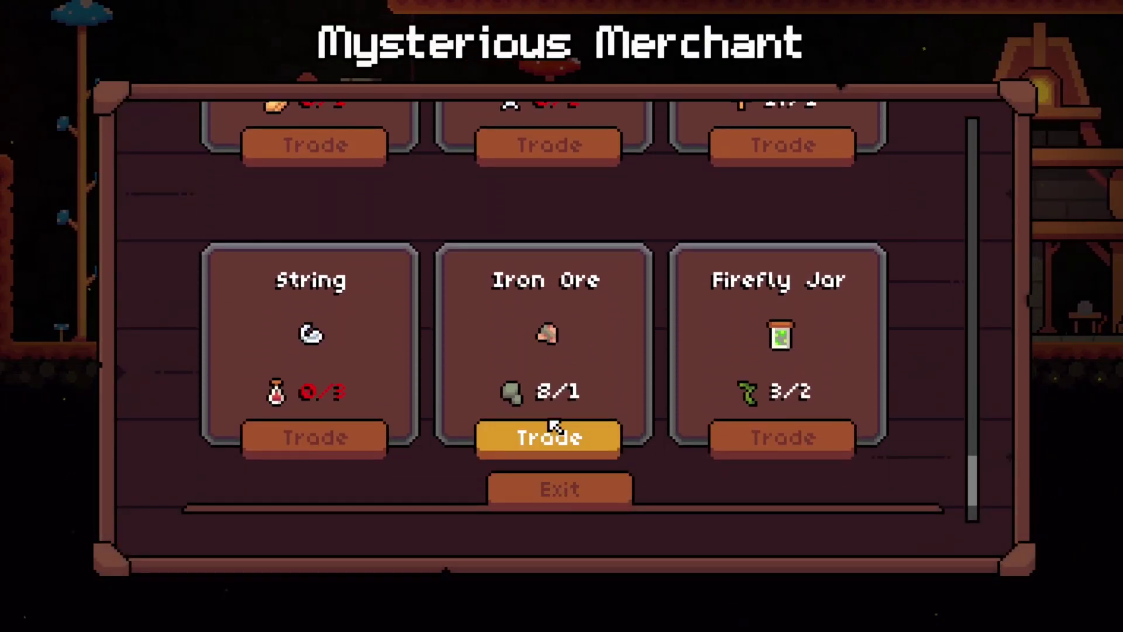
pyautogui.click(555, 433)
pyautogui.press('Escape')
pyautogui.press('d')
# Check the inventory and review the carpenter's crafting list again
pyautogui.press('Tab')
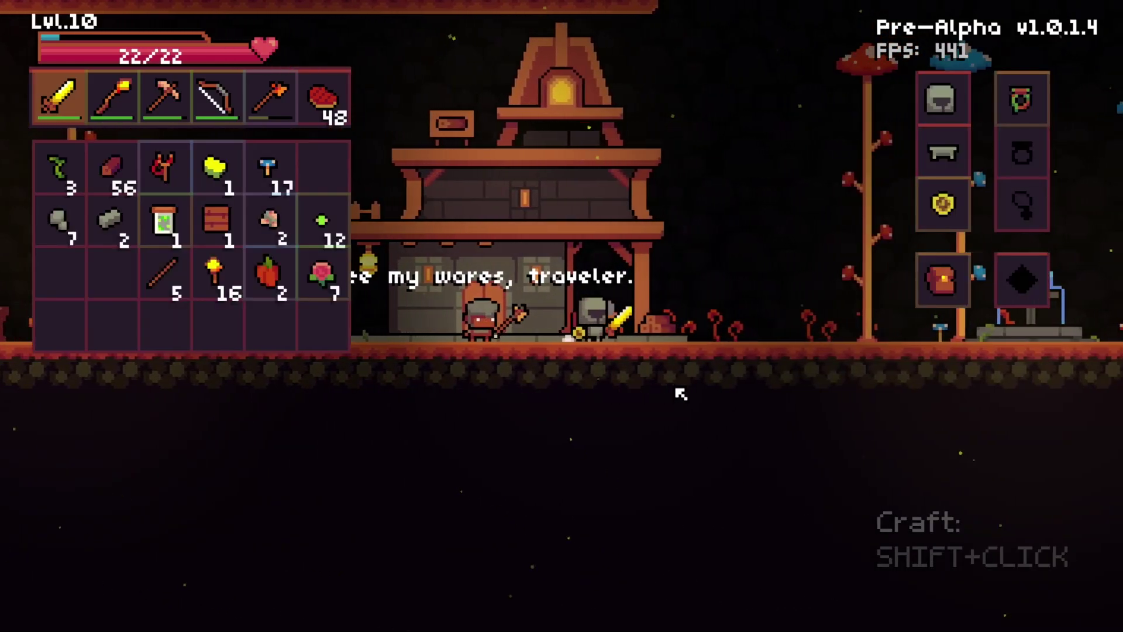
pyautogui.press('Tab')
pyautogui.press('a')
pyautogui.rightClick(471, 322)
pyautogui.scroll(-3, 488, 326)
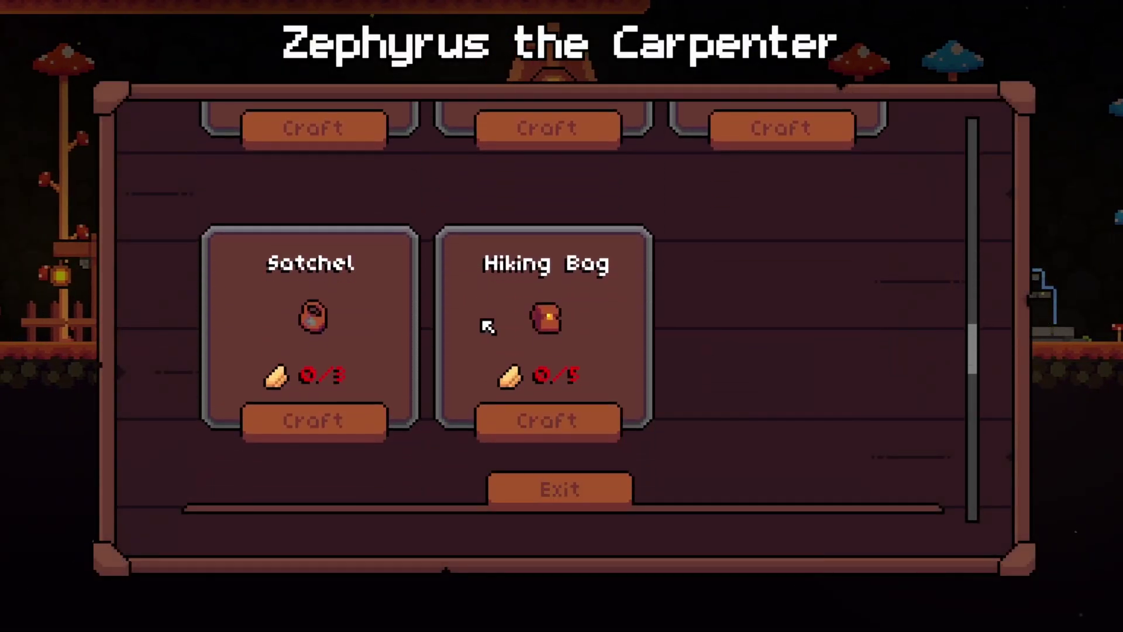
pyautogui.scroll(1, 533, 313)
pyautogui.press('Escape')
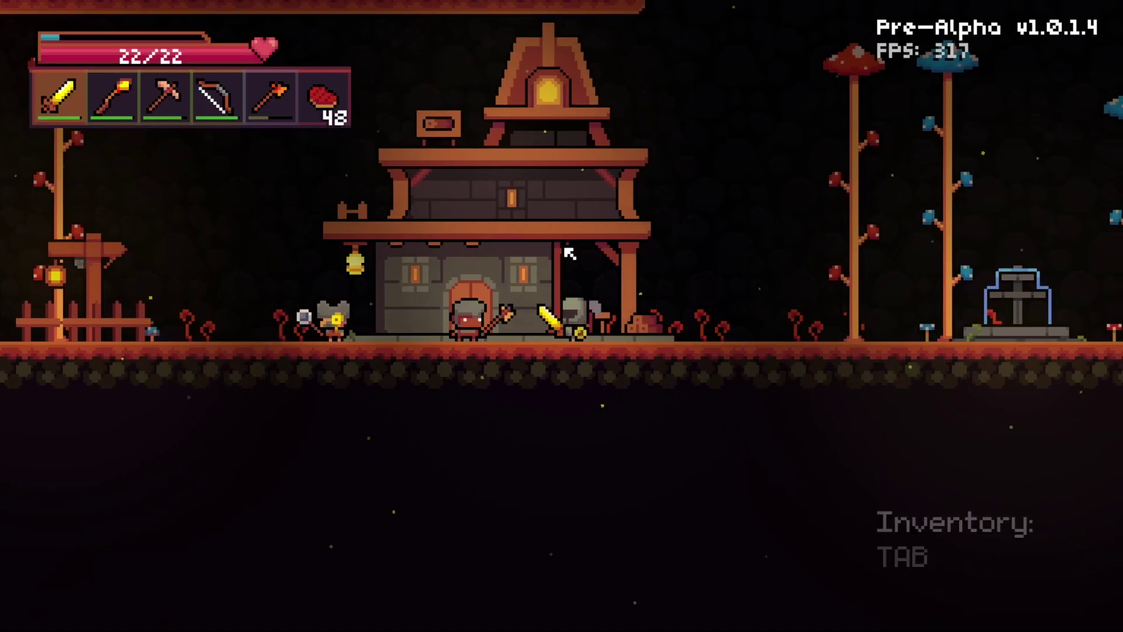
pyautogui.press('Tab')
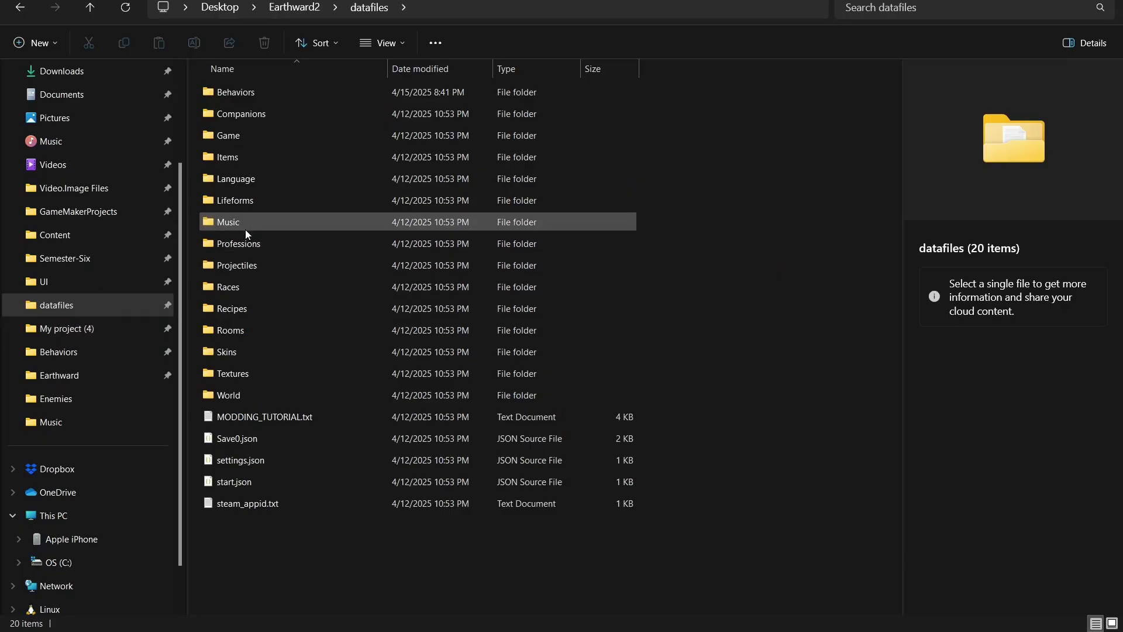
# Open Language/es/es.json full-screen in the code editor, then return to the blacksmith
pyautogui.doubleClick(241, 180)
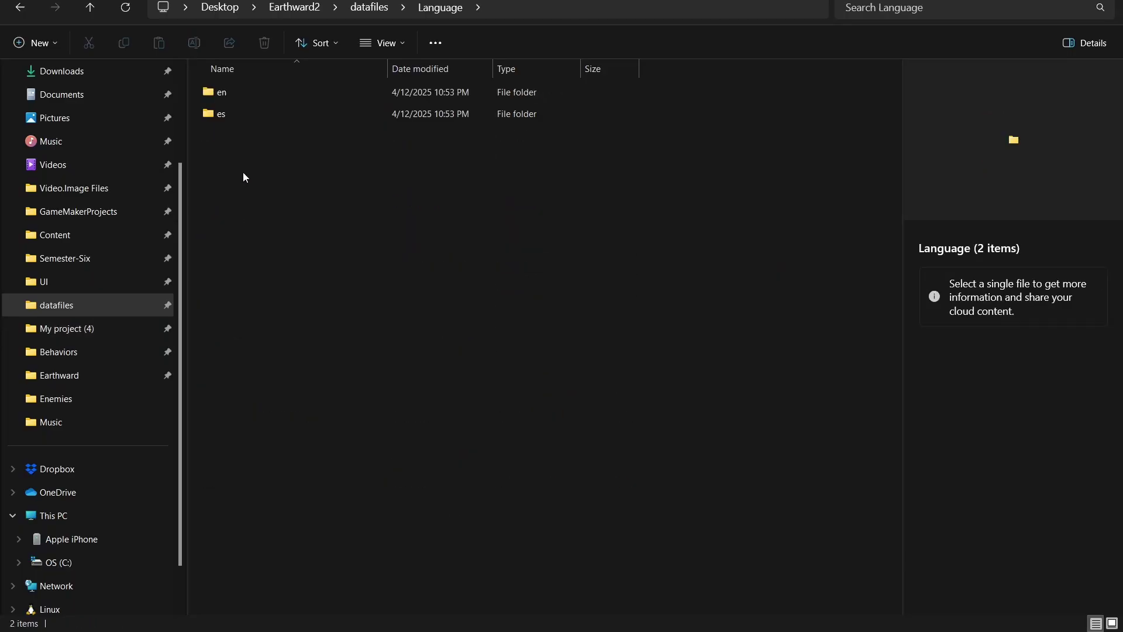
pyautogui.doubleClick(236, 112)
pyautogui.doubleClick(241, 93)
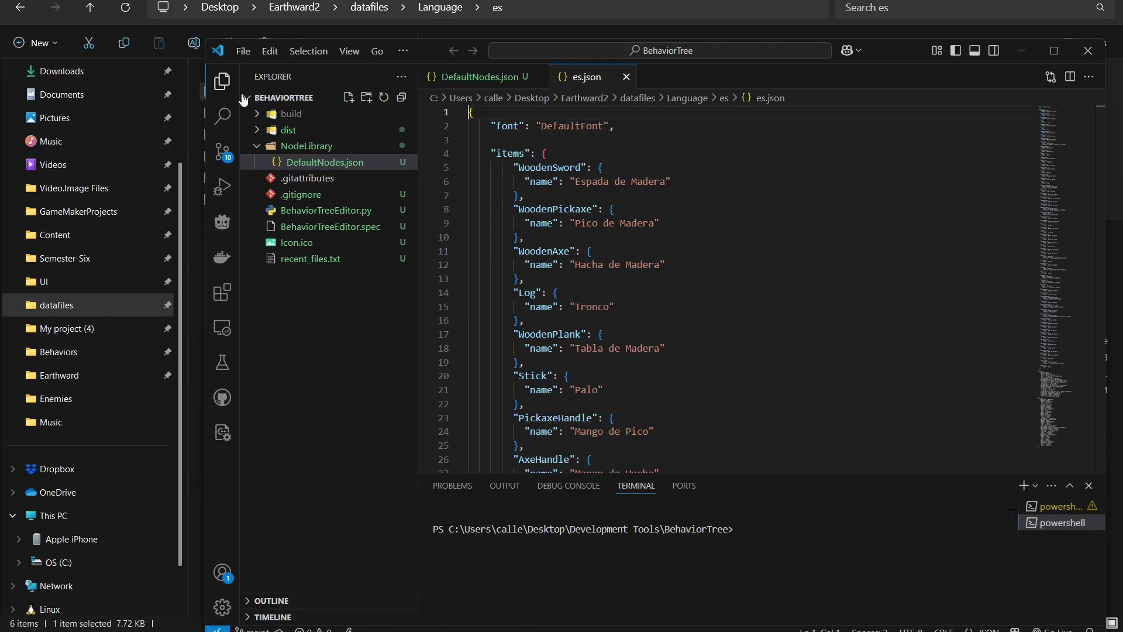
pyautogui.click(1054, 51)
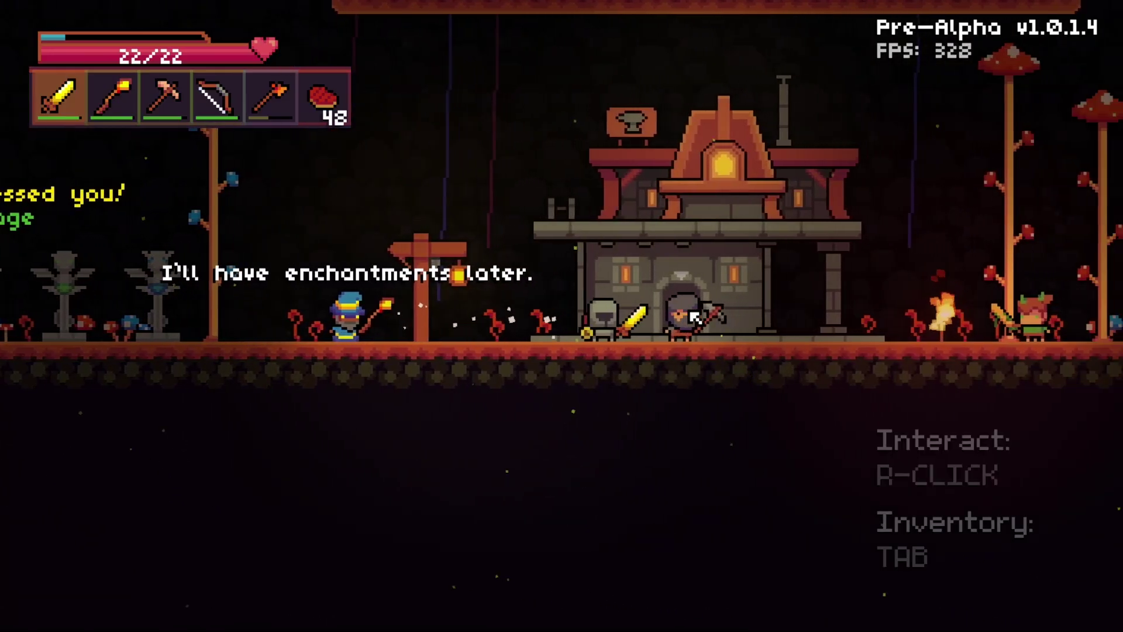
pyautogui.rightClick(673, 316)
# Craft an Iron Axe from sticks in the inventory
pyautogui.press('Escape')
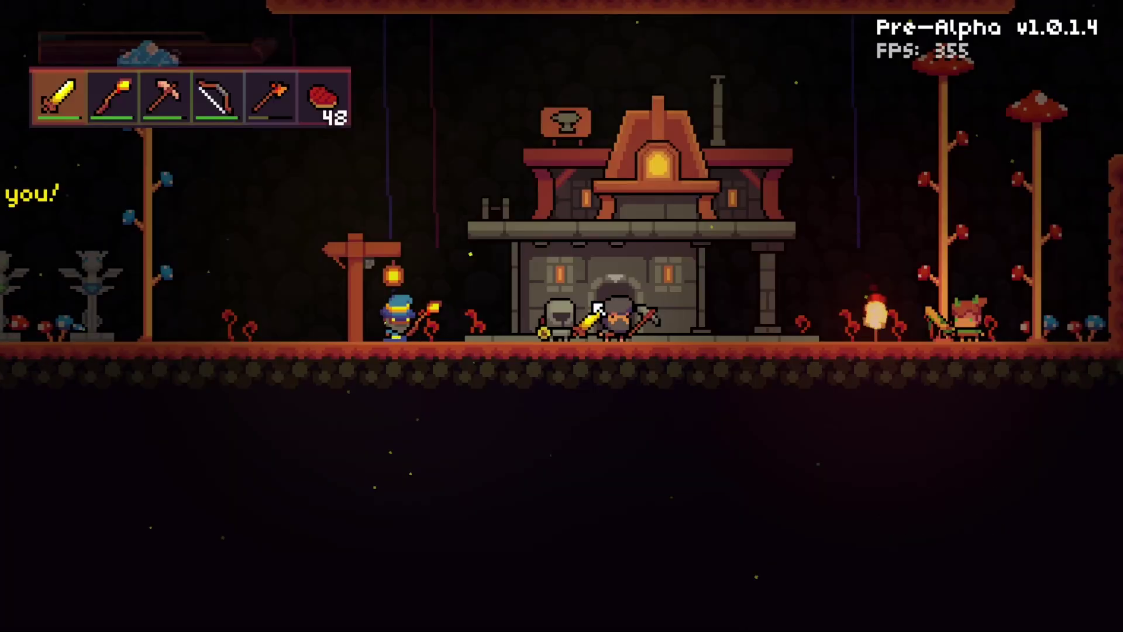
pyautogui.press('e')
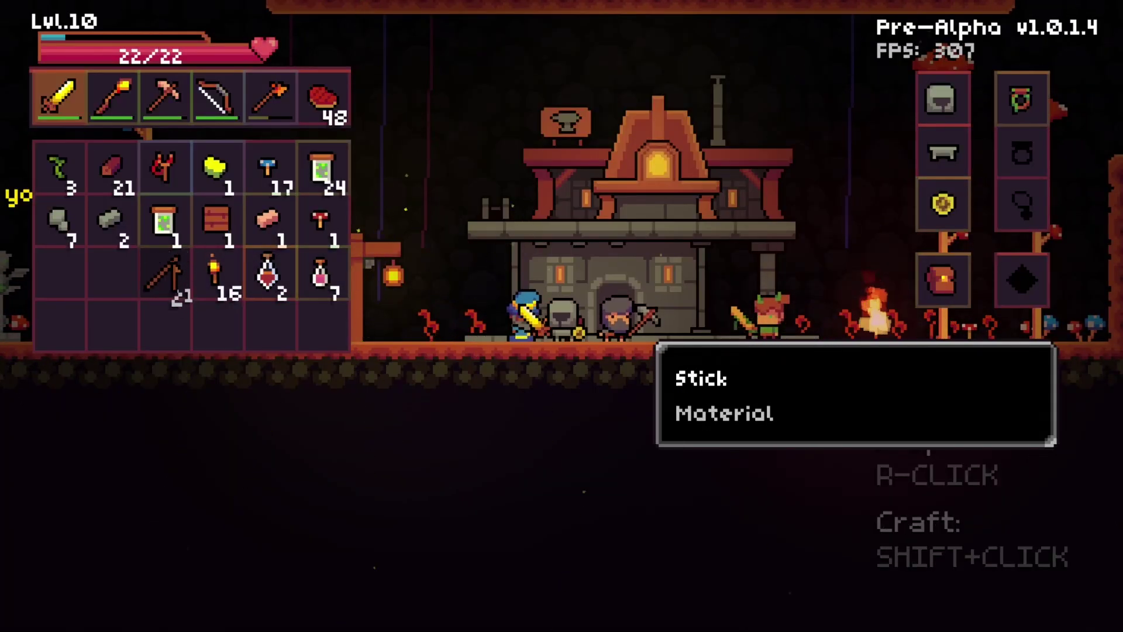
pyautogui.keyDown('shift'); pyautogui.click(266, 222); pyautogui.keyUp('shift')
pyautogui.press('Tab')
# Jump and fly up over the upper ledge and house
pyautogui.press('d')
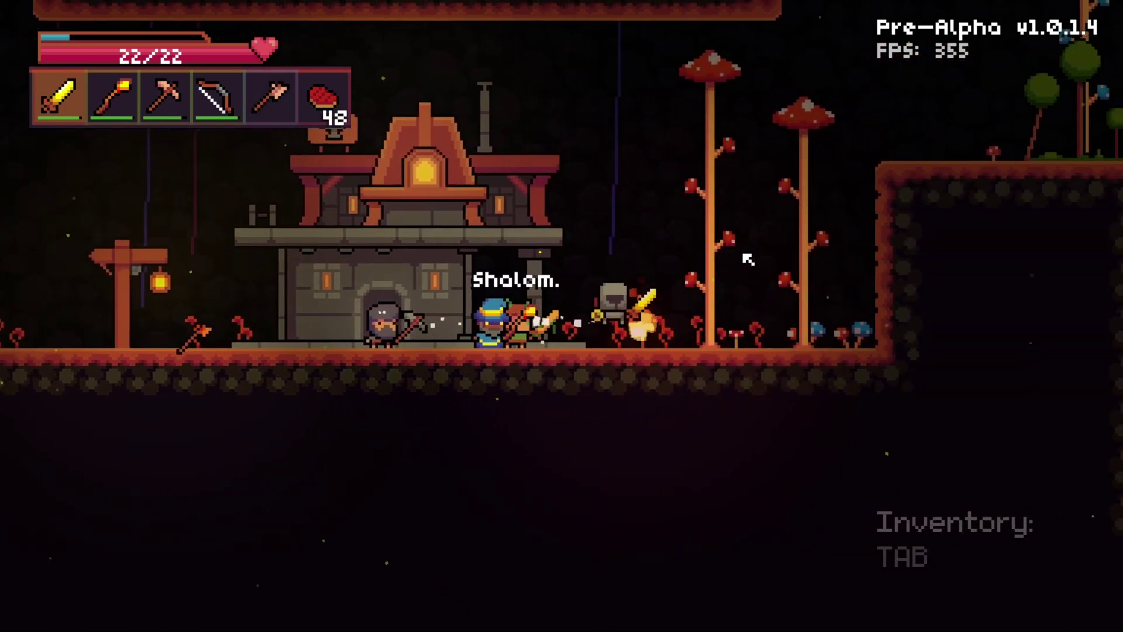
pyautogui.press('space')
pyautogui.press('a')
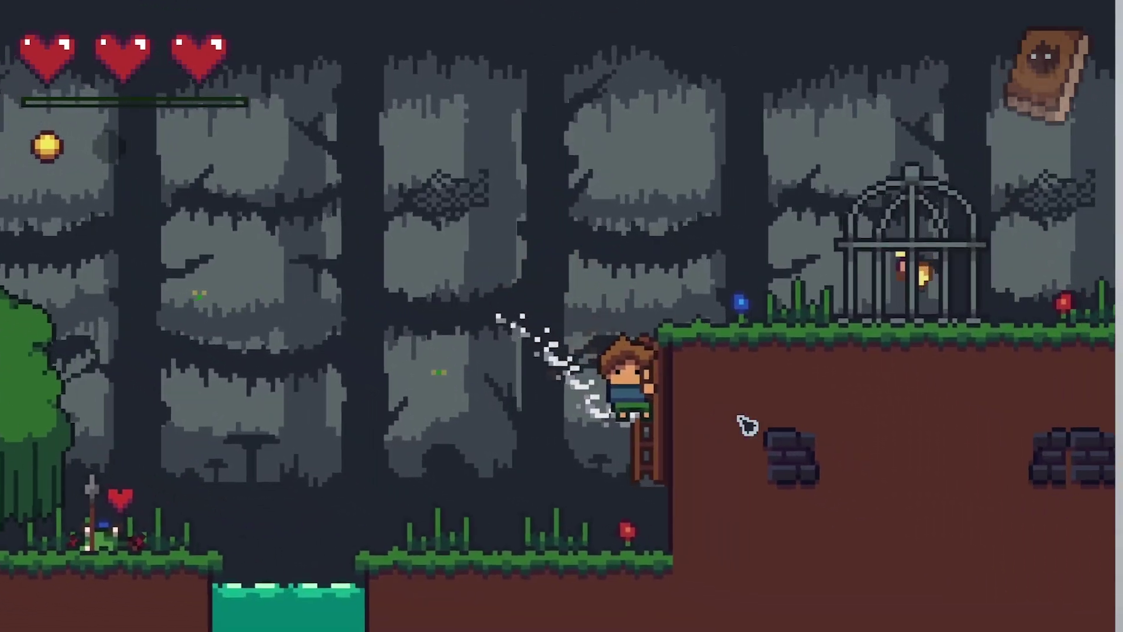
# Climb onto the ledge and break open the caged creature's cage
pyautogui.press('w')
pyautogui.press('d')
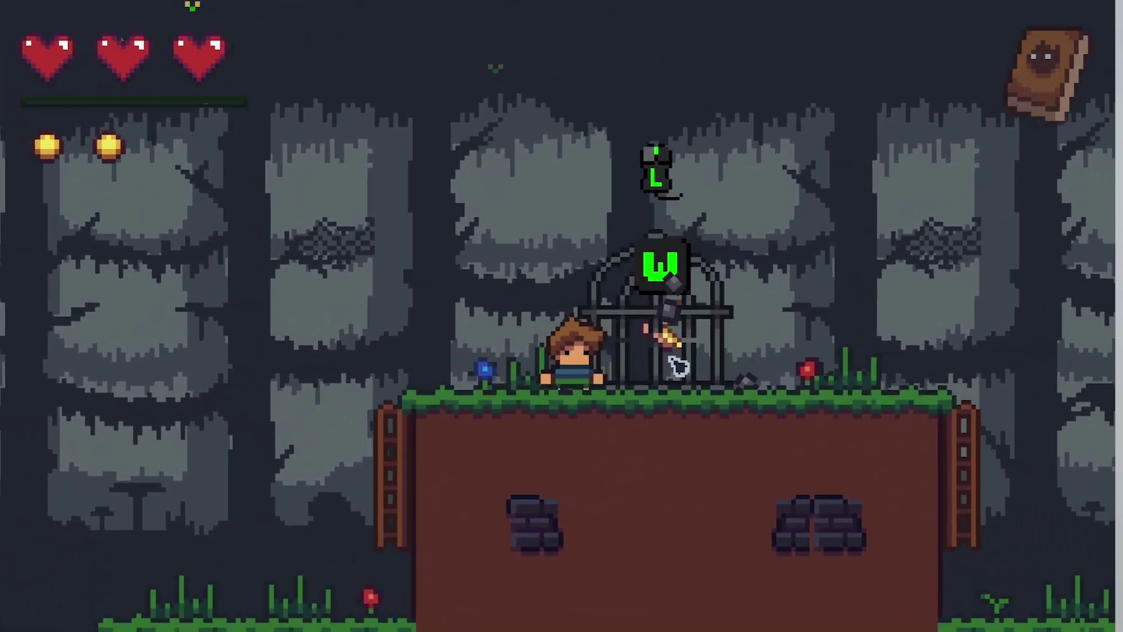
pyautogui.click(674, 368)
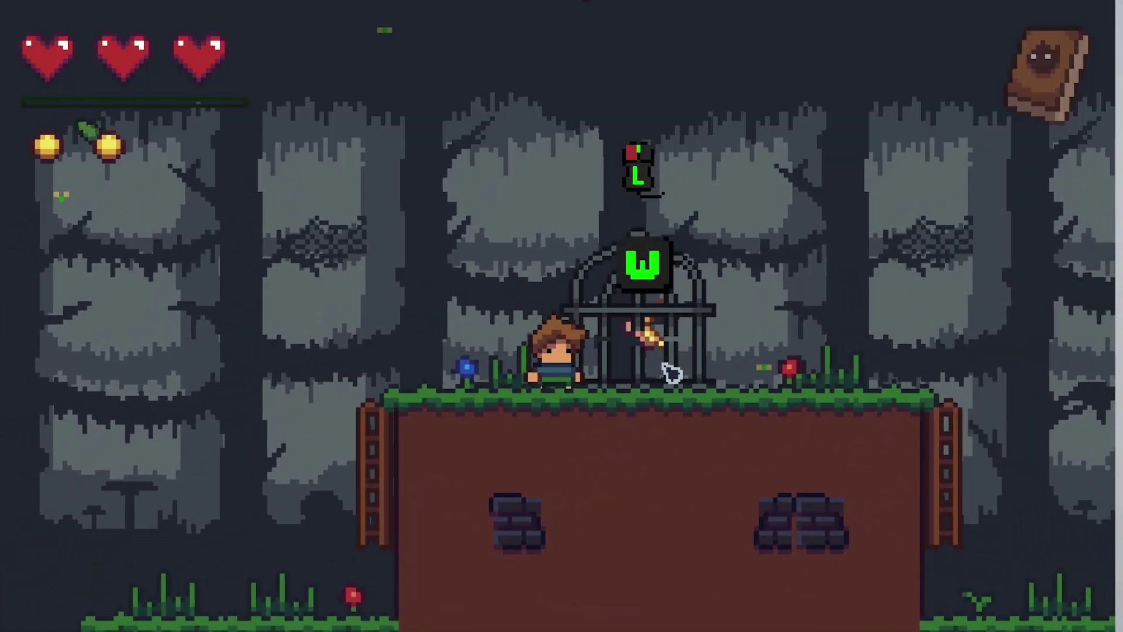
pyautogui.press('w')
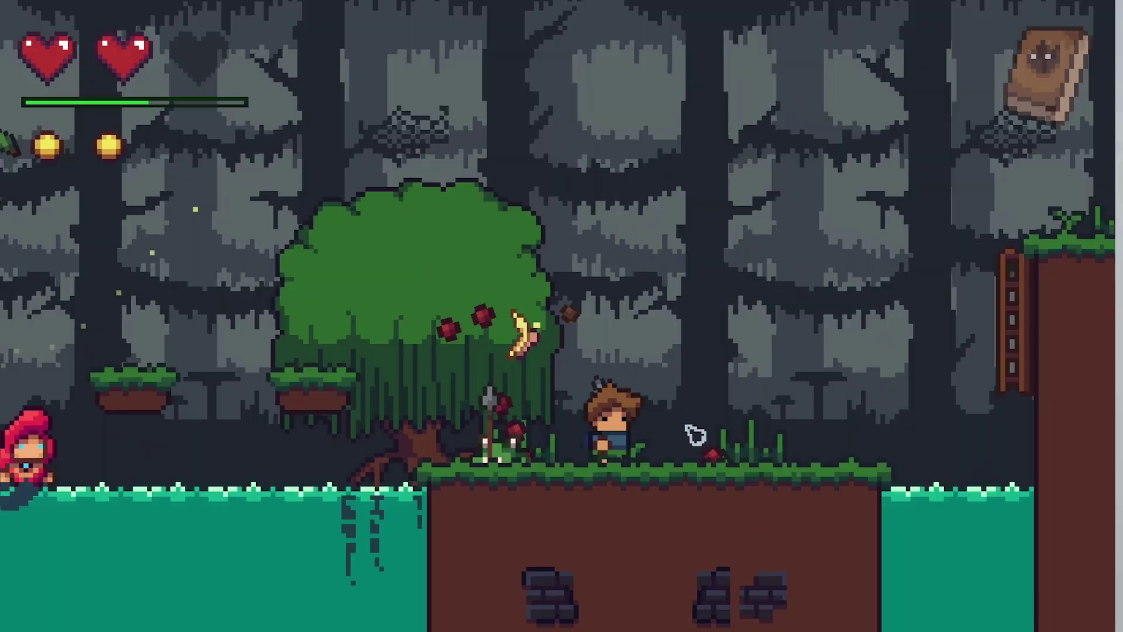
# Bubble-float up to the goblins' platform and kill two goblins with the boomerang
pyautogui.press('d')
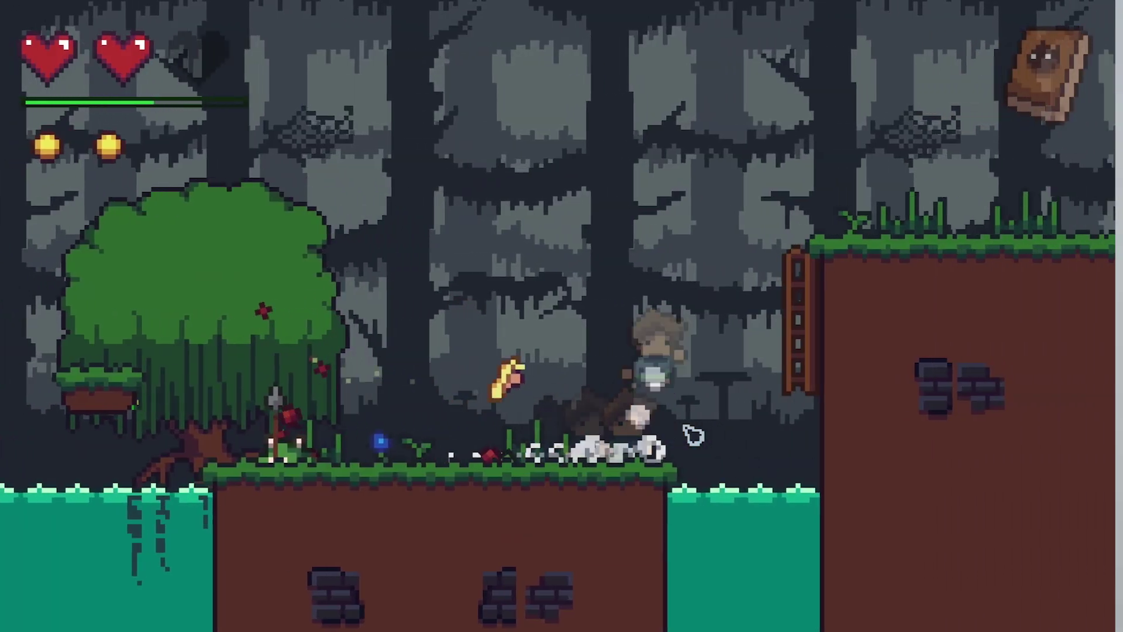
pyautogui.press('space')
pyautogui.press('d')
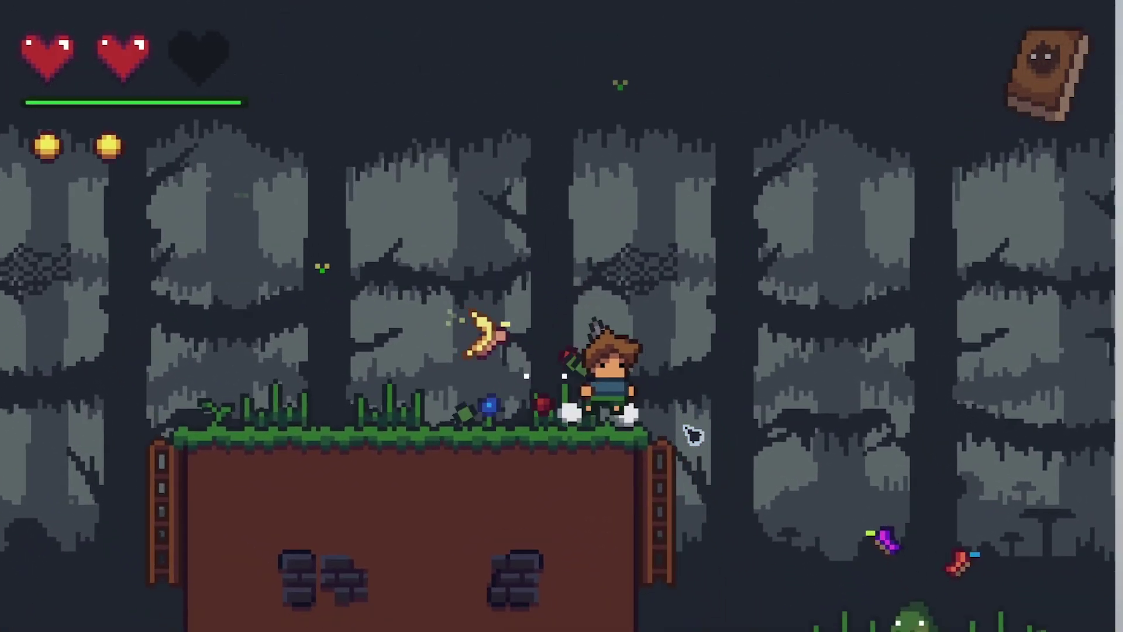
pyautogui.press('d')
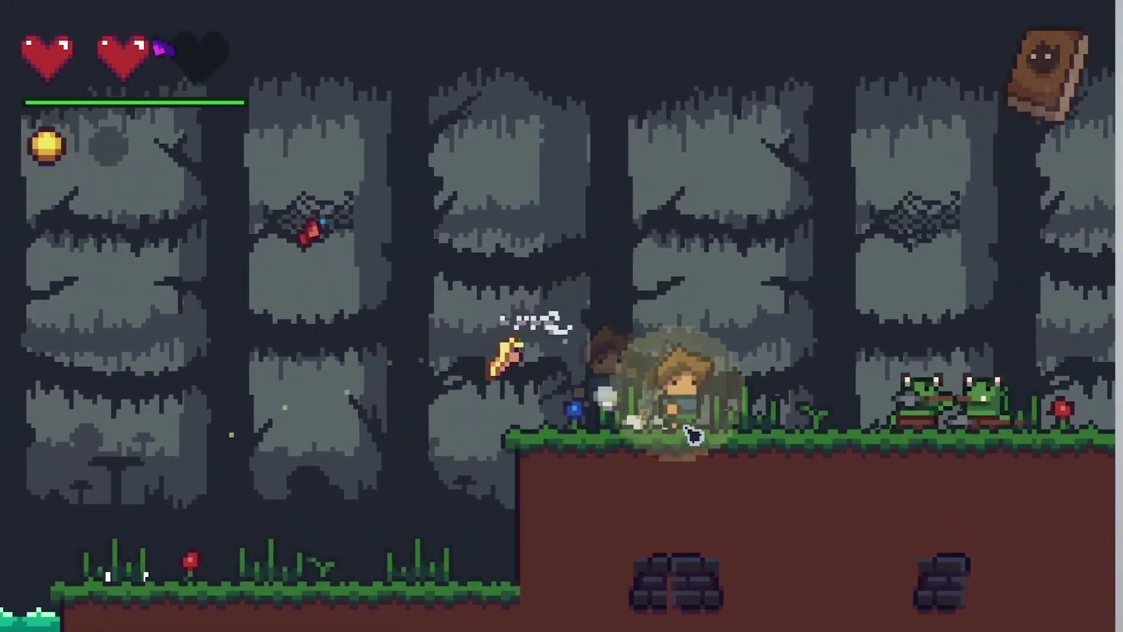
pyautogui.press('d')
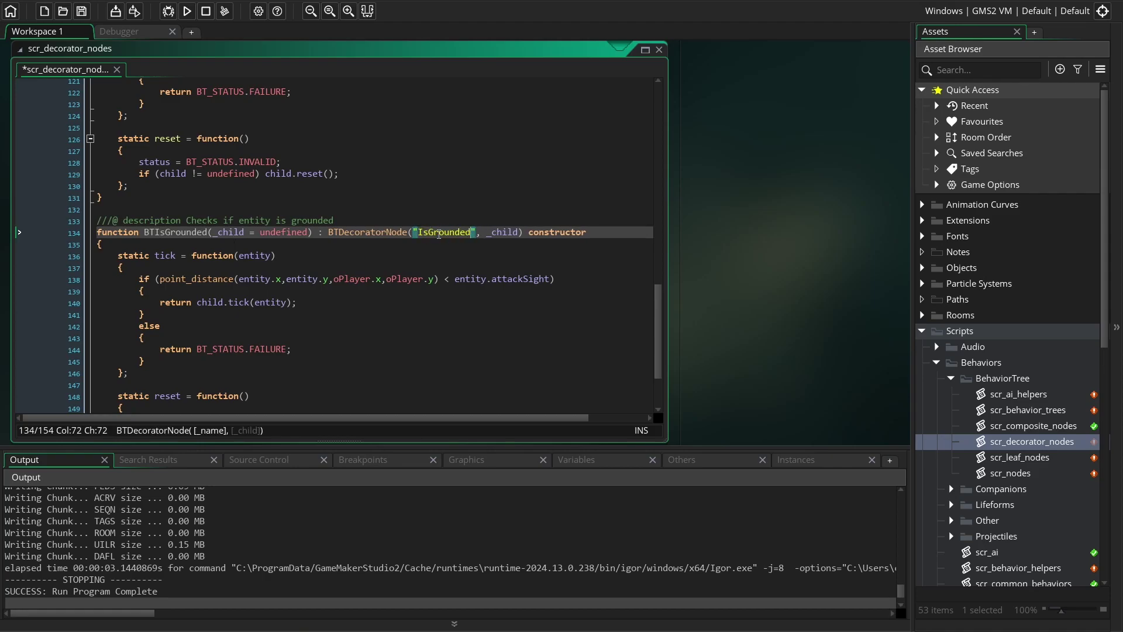
# Replace BTIsGrounded's point_distance condition with (entity.onGround), then pick the Shro'om race
pyautogui.hotkey('ctrl', 's')
pyautogui.scroll(-2, 166, 199)
pyautogui.write('(entity.onGround')
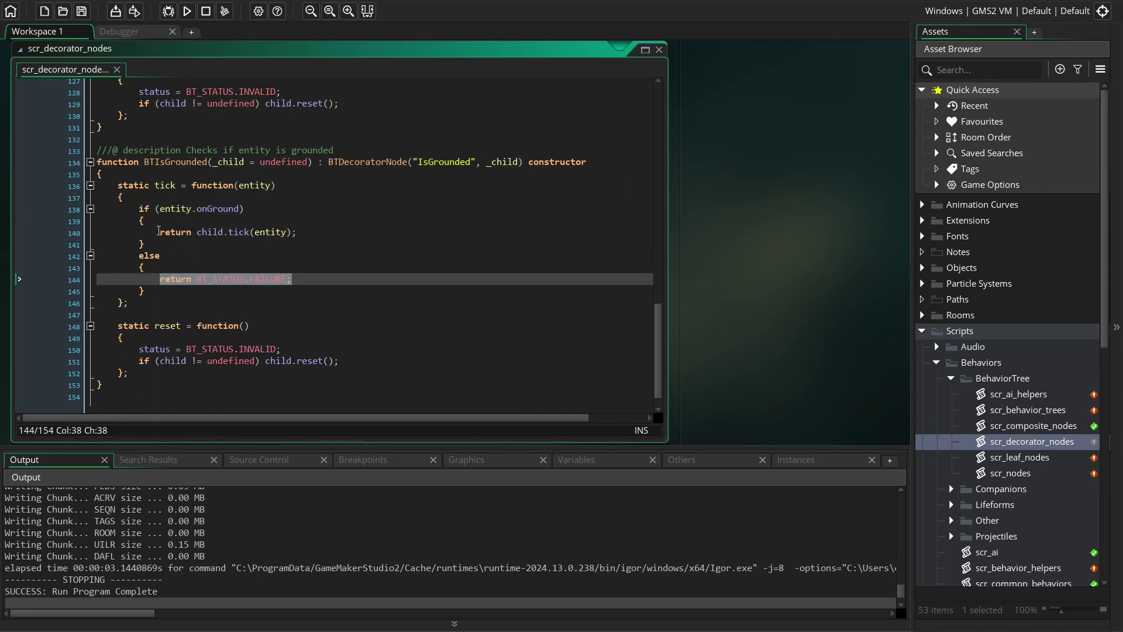
pyautogui.click(158, 232)
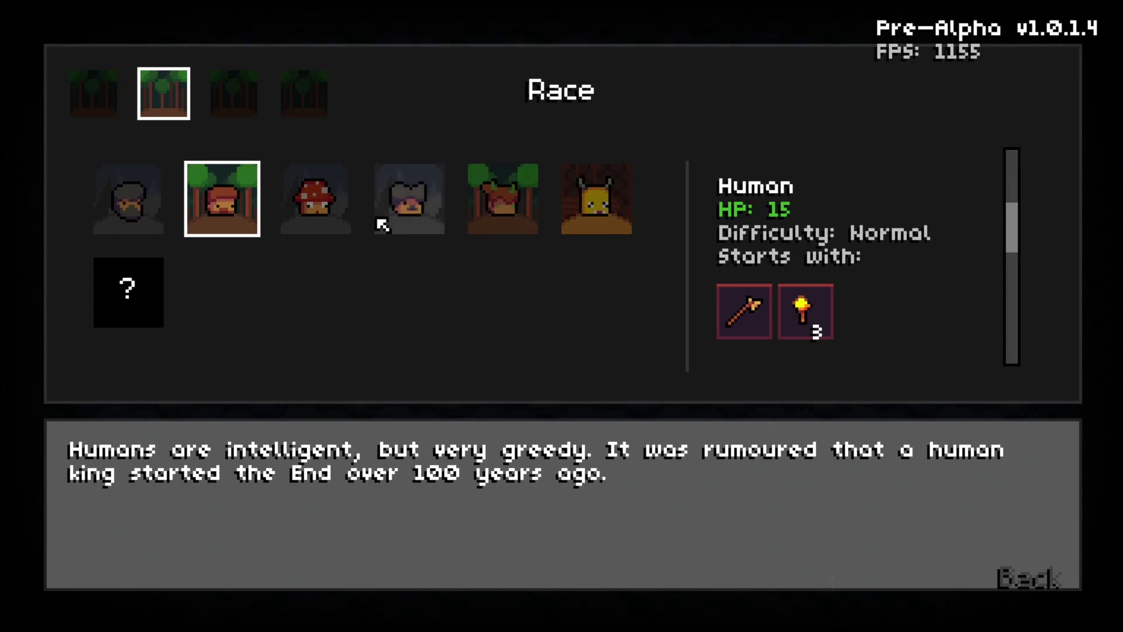
pyautogui.click(344, 232)
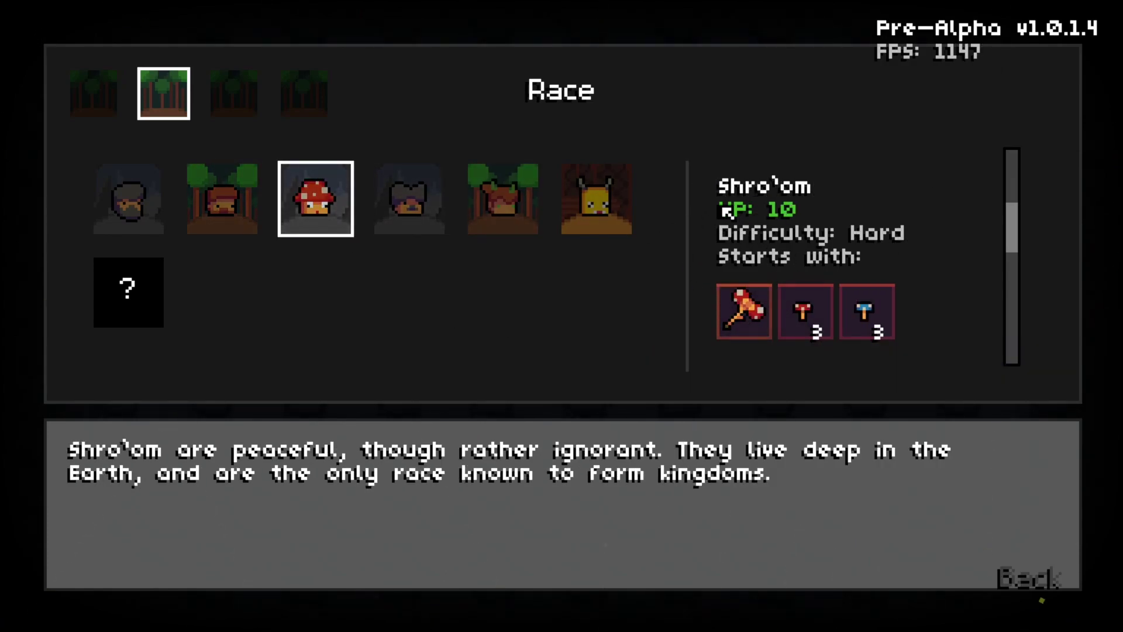
# Inspect Shro'om's starting items, including an axe and 3 Blue Mushrooms
pyautogui.moveTo(738, 320)
pyautogui.moveTo(806, 315)
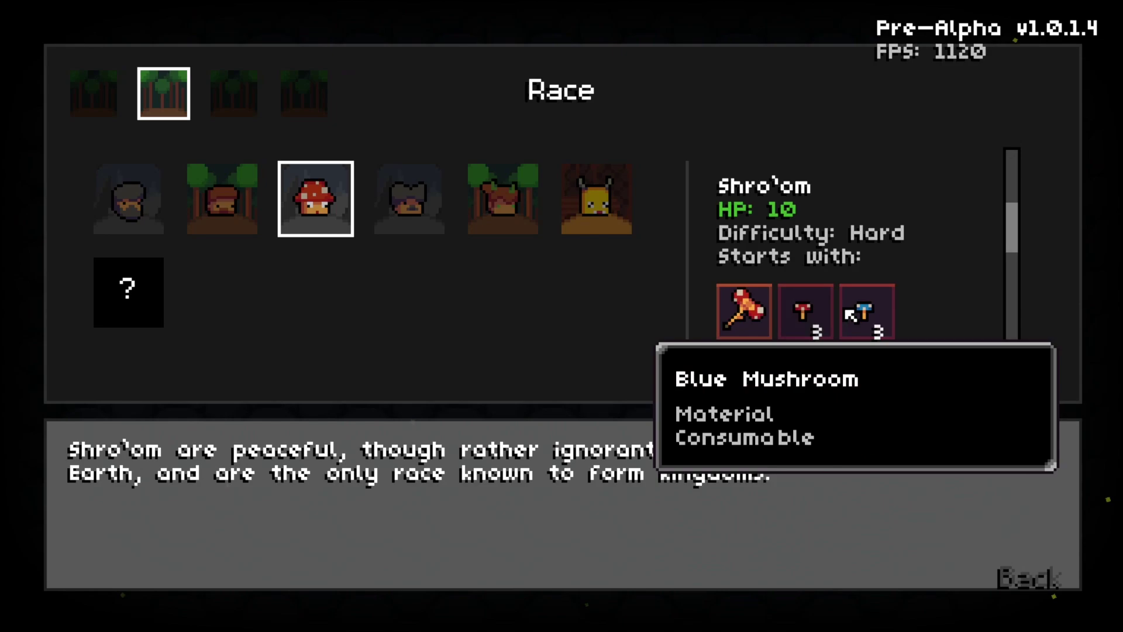